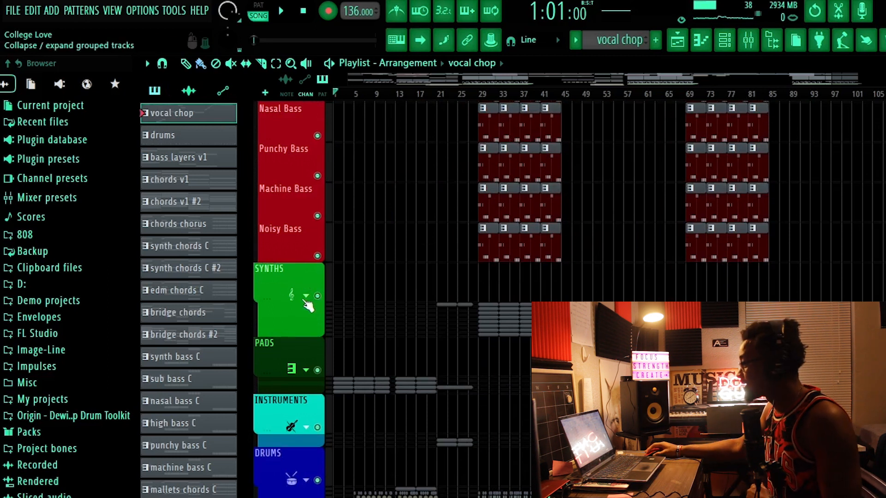
# Expand the SYNTHS, PADS and INSTRUMENTS track groups in the playlist.
pyautogui.click(306, 296)
pyautogui.scroll(-4, 295, 319)
pyautogui.scroll(-4, 287, 328)
pyautogui.click(306, 336)
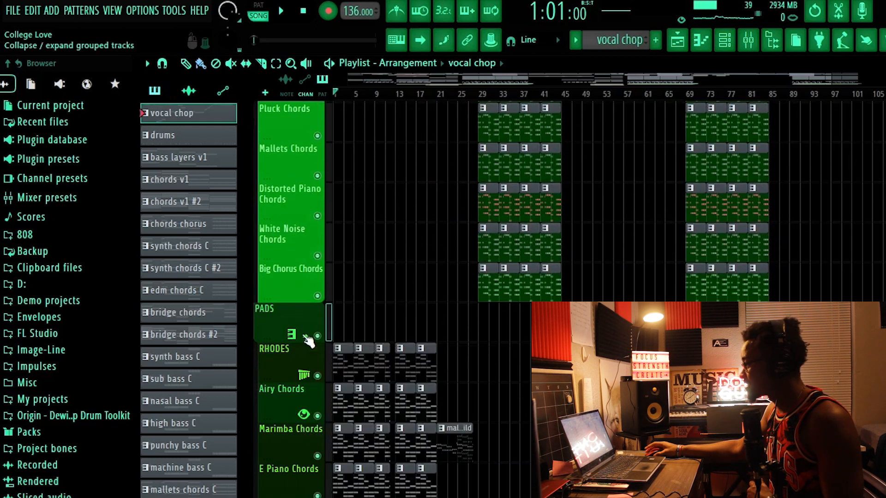
pyautogui.scroll(-5, 306, 339)
pyautogui.click(305, 336)
pyautogui.scroll(-4, 302, 346)
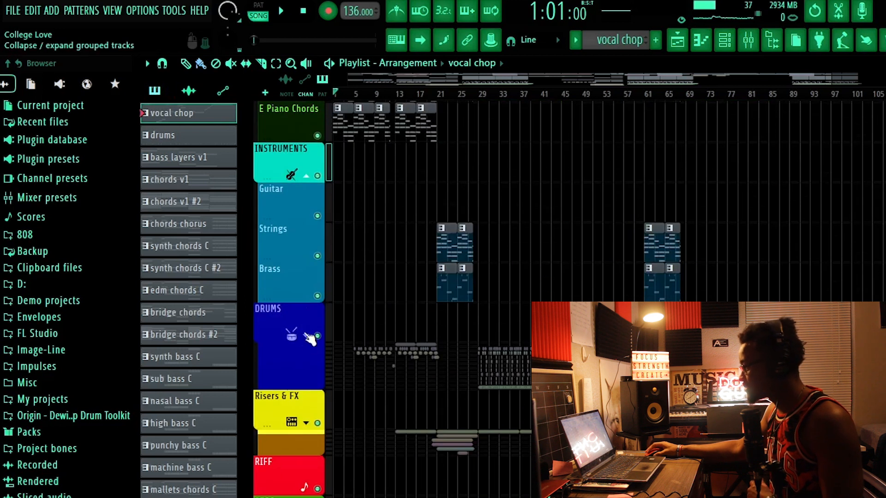
# Expand the DRUMS and Risers & FX track groups and look over their tracks.
pyautogui.click(305, 336)
pyautogui.scroll(-5, 304, 341)
pyautogui.scroll(-5, 300, 316)
pyautogui.scroll(2, 283, 323)
pyautogui.scroll(-3, 295, 330)
pyautogui.click(307, 325)
pyautogui.scroll(-4, 306, 346)
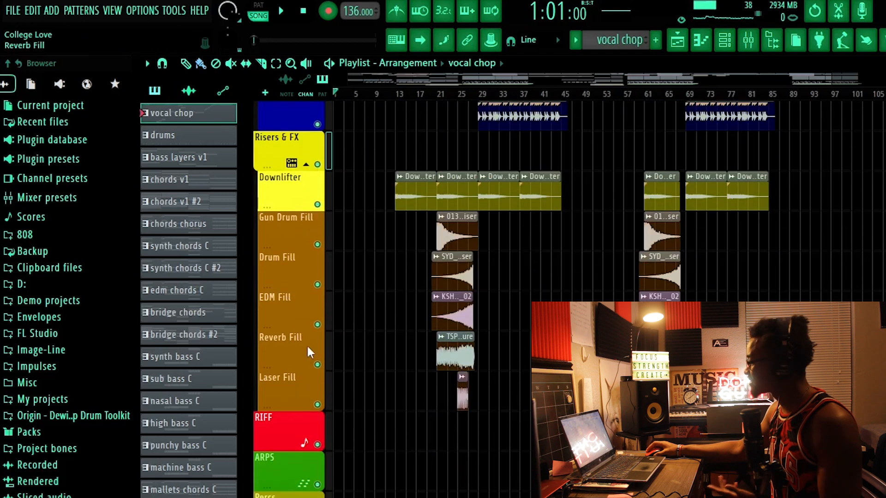
pyautogui.scroll(-1, 299, 346)
pyautogui.scroll(8, 297, 346)
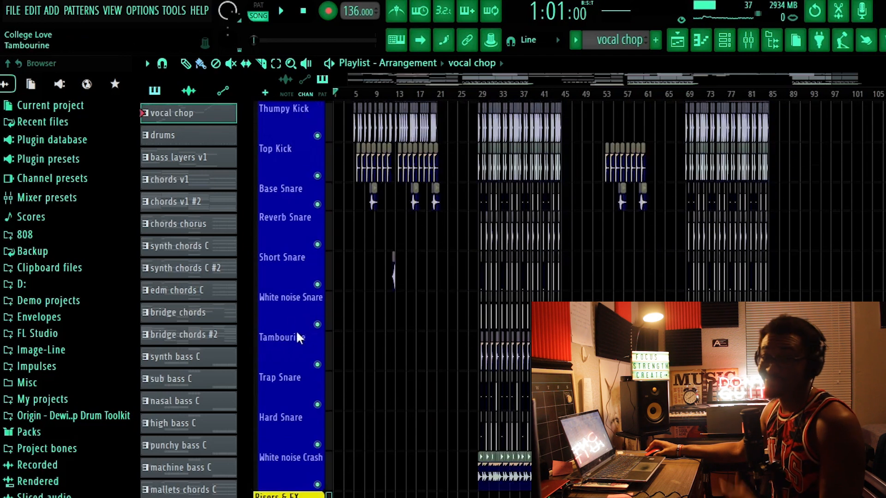
pyautogui.scroll(15, 284, 300)
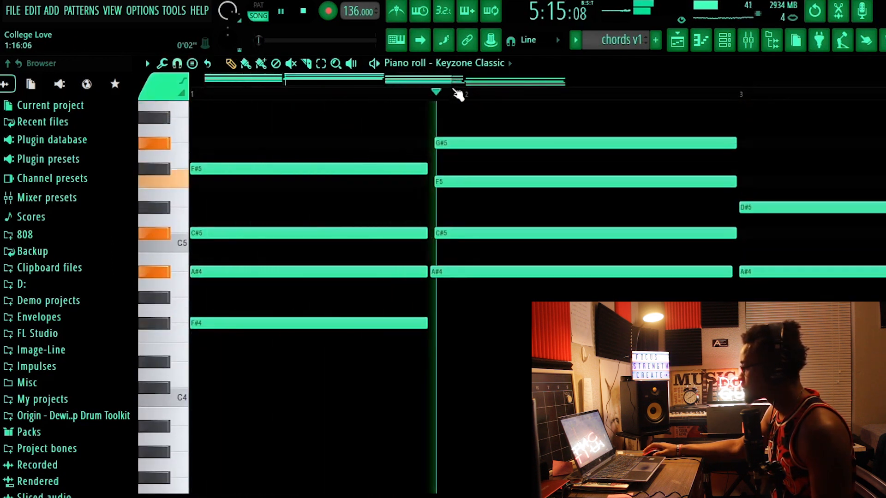
# Review all the chords v1 notes in the Keyzone Classic piano roll and stop playback.
pyautogui.scroll(-6, 462, 97)
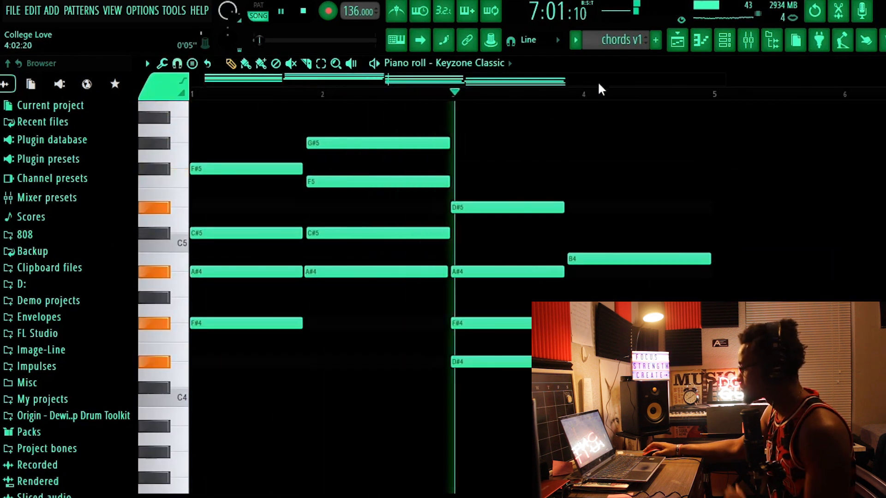
pyautogui.press('space')
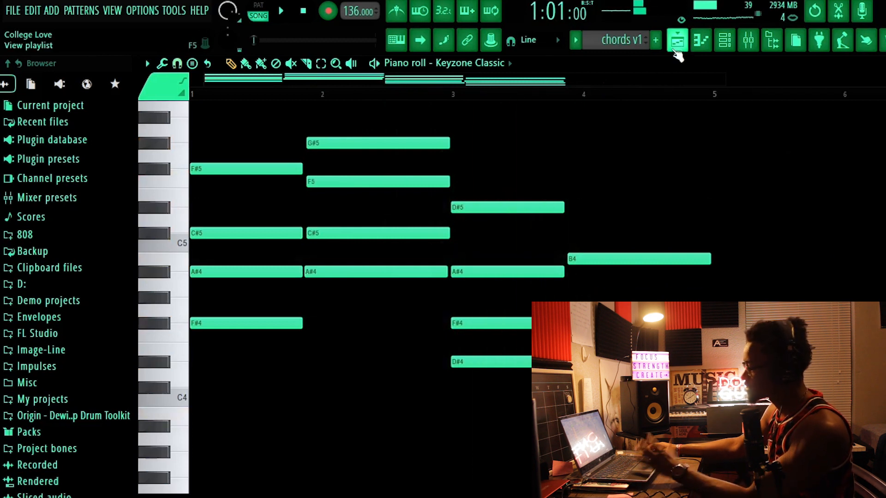
# Return to the playlist and unmute the DRUMS group track and the Thumpy Kick track.
pyautogui.click(677, 45)
pyautogui.scroll(-10, 349, 252)
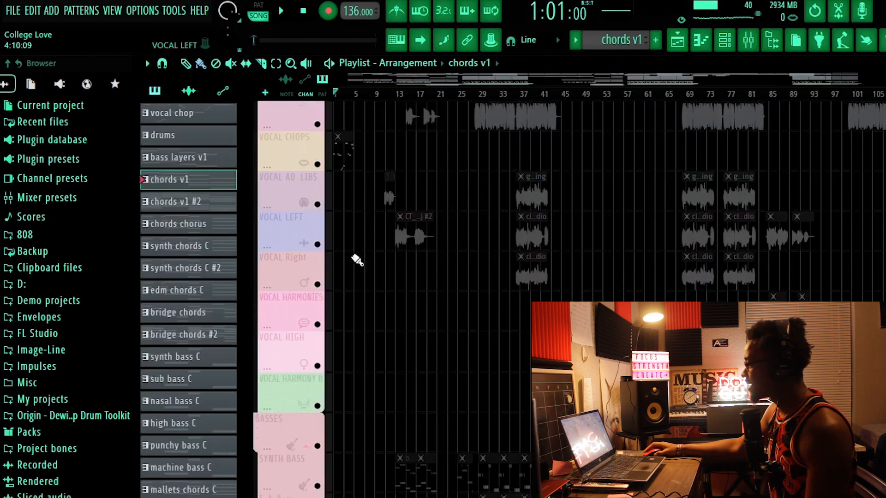
pyautogui.scroll(12, 352, 256)
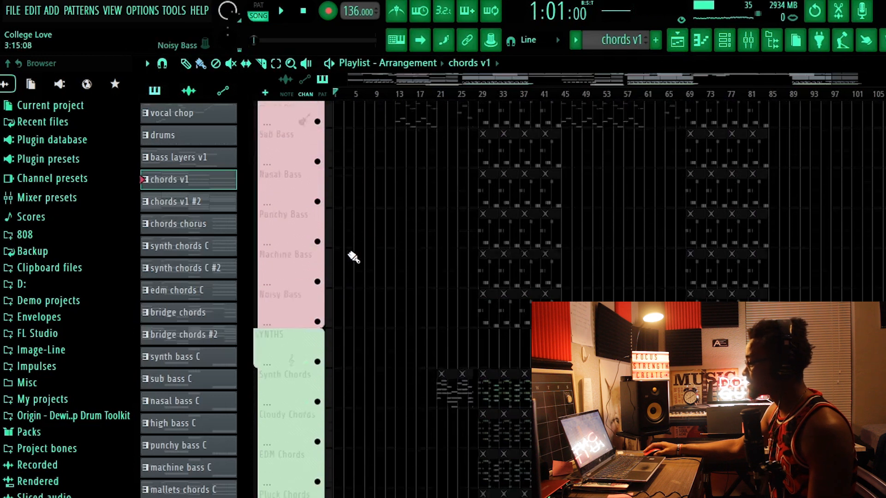
pyautogui.scroll(-4, 322, 359)
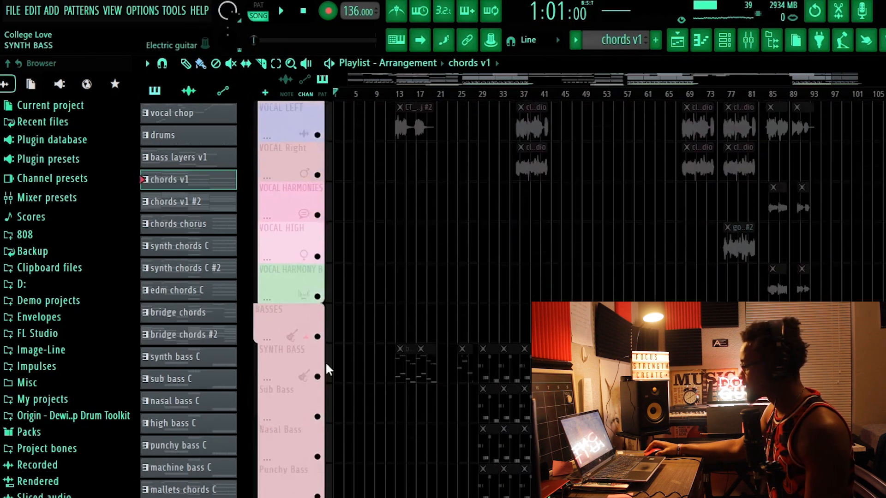
pyautogui.scroll(-15, 323, 341)
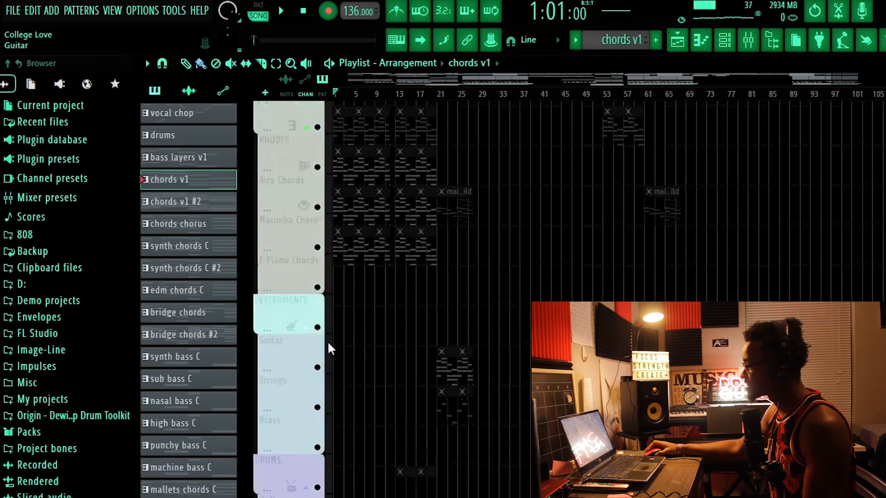
pyautogui.scroll(-5, 331, 341)
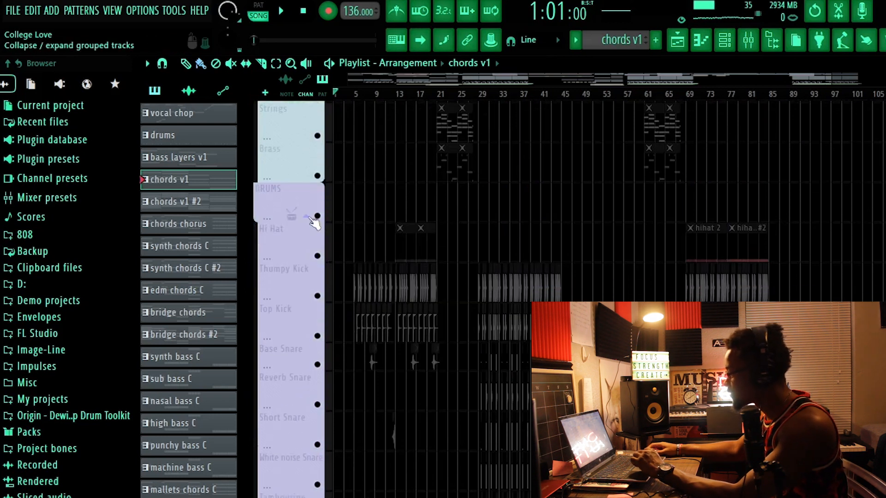
pyautogui.click(317, 216)
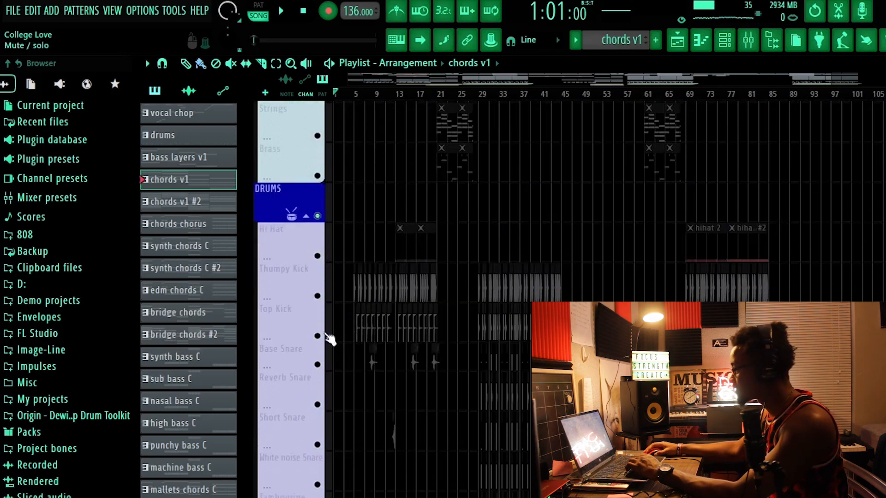
pyautogui.click(317, 295)
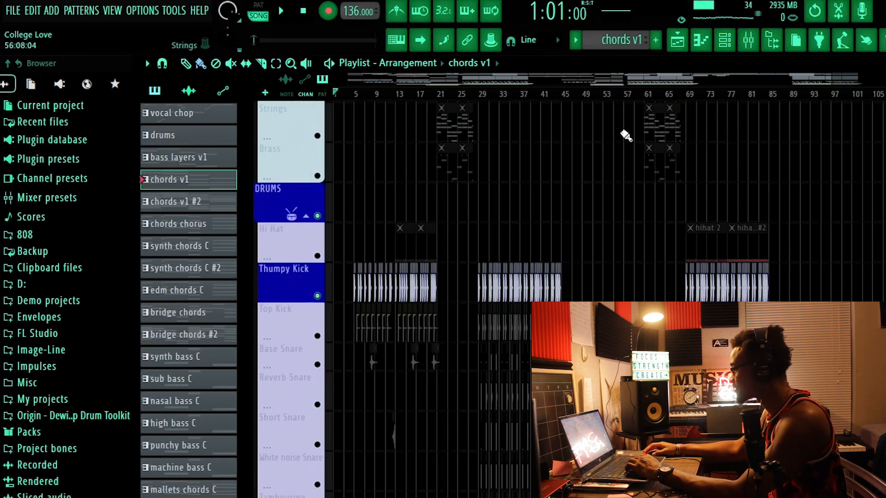
# Play the Thumpy Kick on its own from bar 30, and stop playback.
pyautogui.click(485, 95)
pyautogui.press('space')
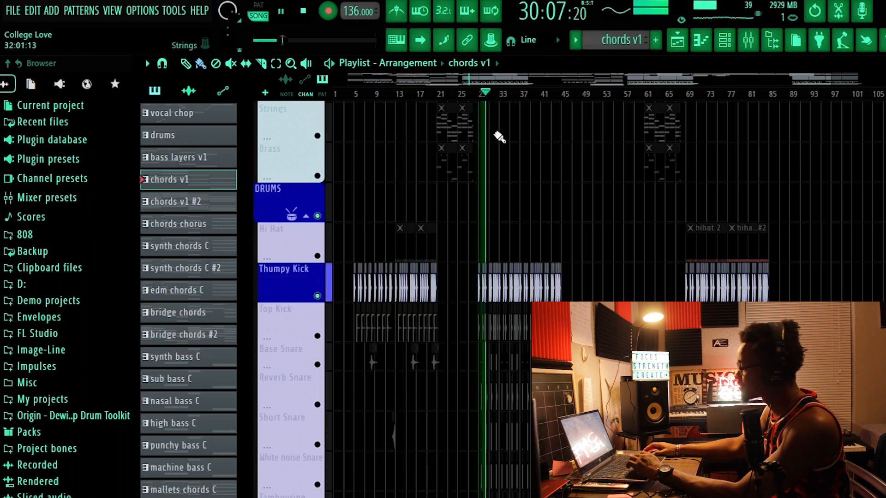
pyautogui.scroll(-3, 507, 171)
pyautogui.scroll(2, 406, 207)
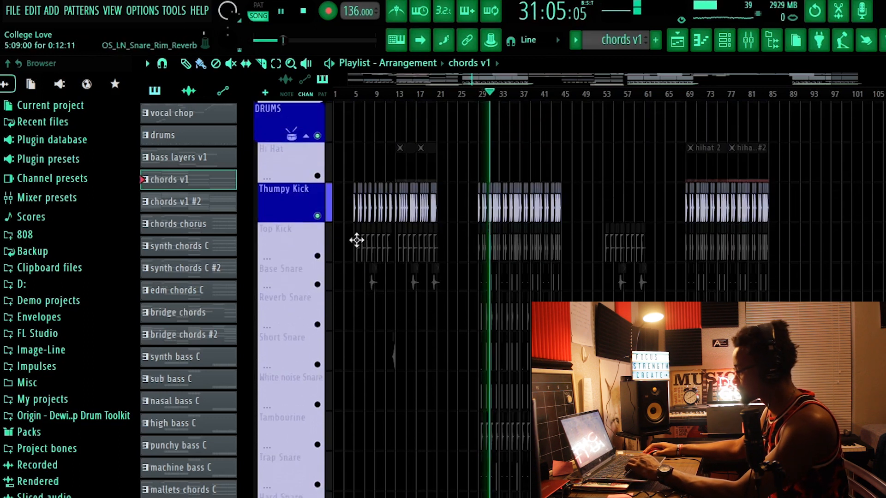
pyautogui.press('space')
# Unmute the Top Kick track and audition it layered with the Thumpy Kick.
pyautogui.click(317, 256)
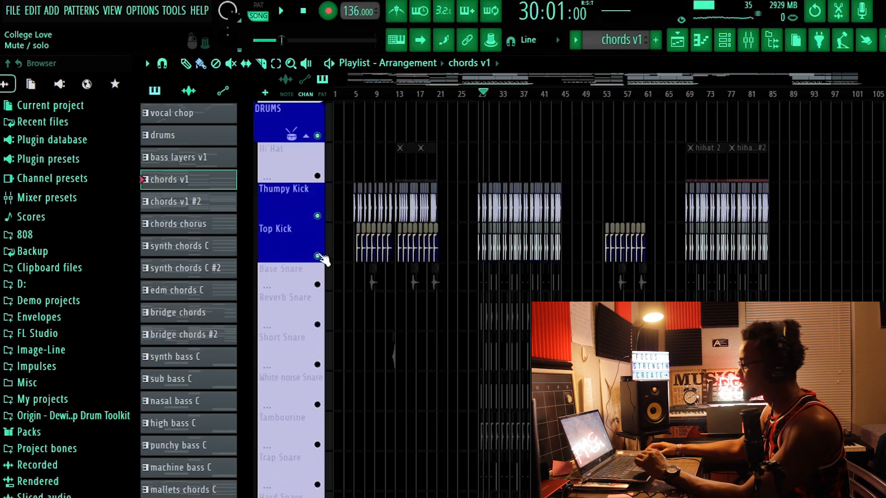
pyautogui.press('space')
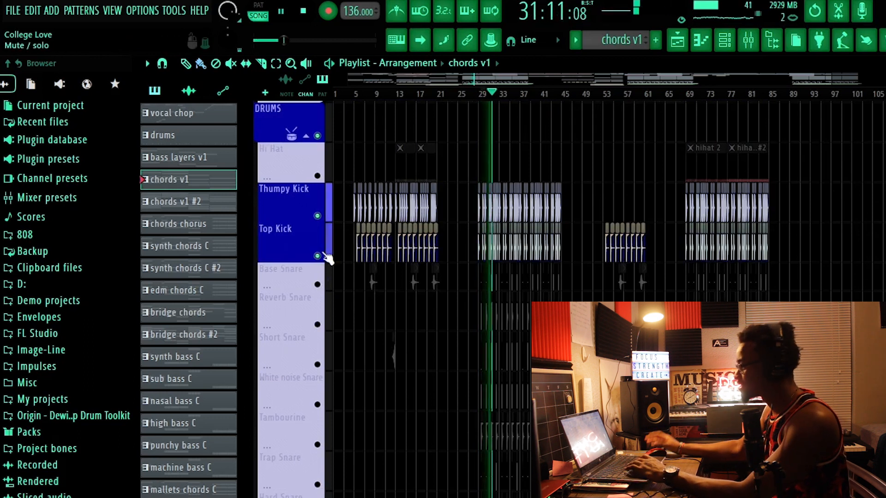
pyautogui.press('space')
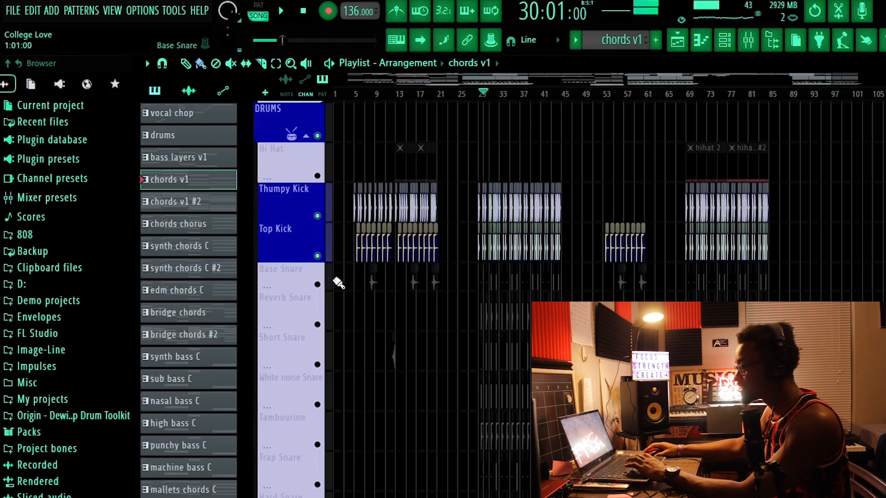
# Solo the Base Snare track and audition its first hit in the middle of bar 29.
pyautogui.rightClick(318, 283)
pyautogui.scroll(-3, 336, 272)
pyautogui.scroll(2, 442, 166)
pyautogui.scroll(10, 514, 94)
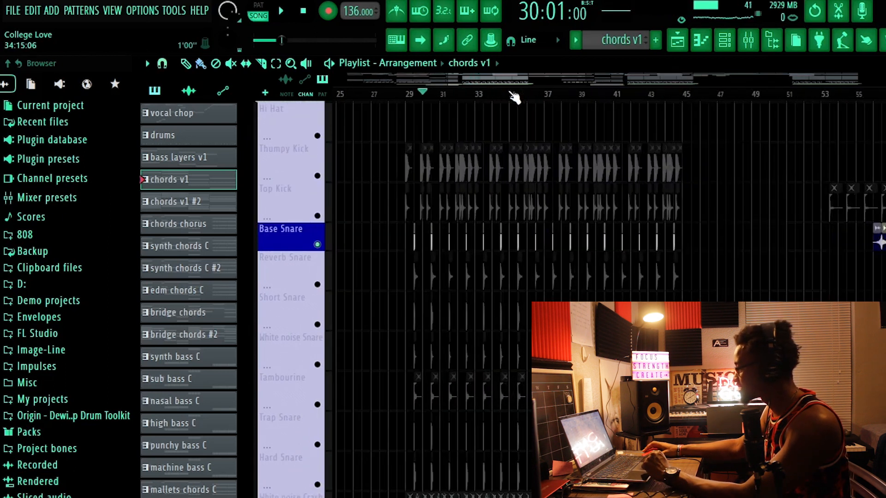
pyautogui.moveTo(465, 91); pyautogui.dragTo(471, 90)
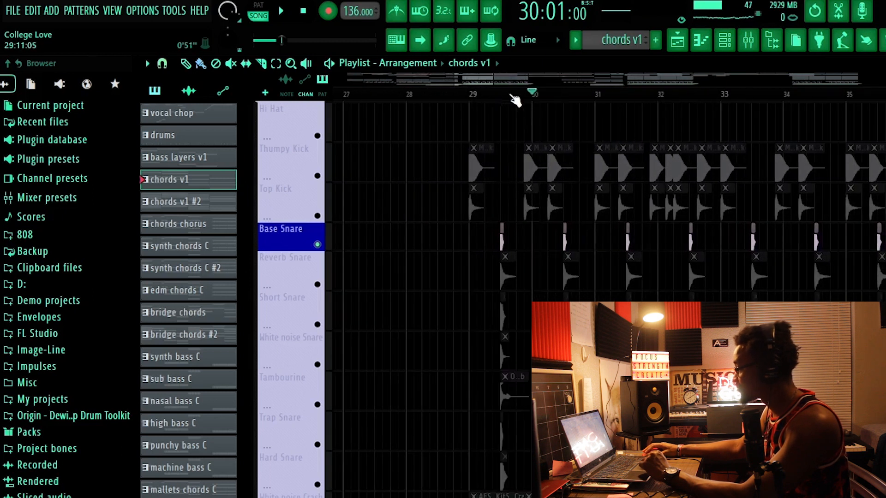
pyautogui.press('space')
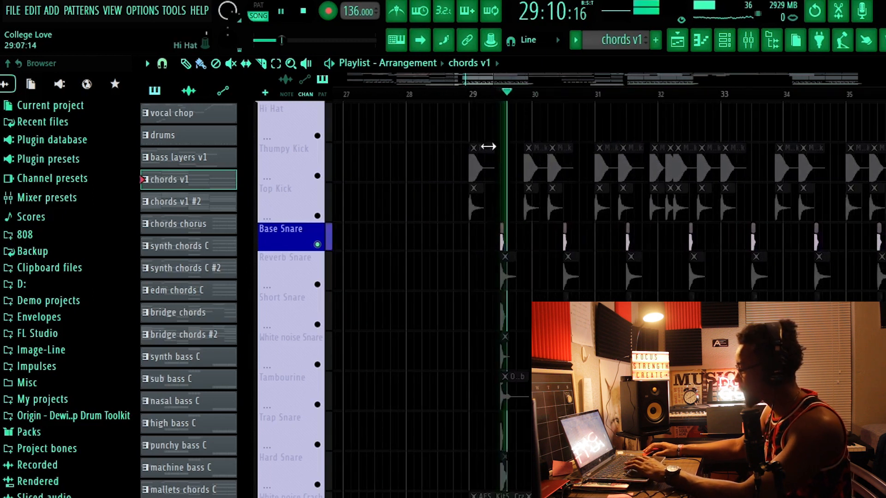
pyautogui.press('space')
# Unmute the Reverb Snare and Short Snare one by one, auditioning the snare stack after each.
pyautogui.click(317, 285)
pyautogui.press('space')
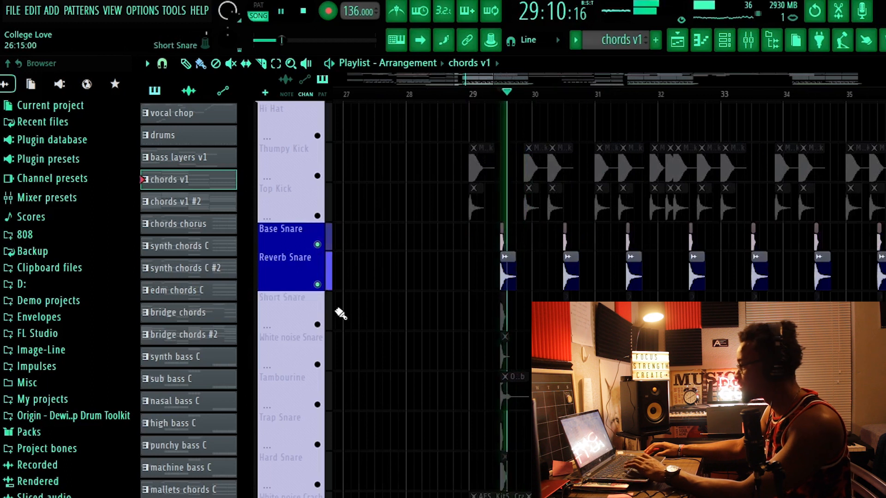
pyautogui.press('space')
pyautogui.click(318, 325)
pyautogui.press('space')
pyautogui.press('space')
# Unmute the White noise Snare and Tambourine one by one, auditioning the snare stack after each.
pyautogui.click(317, 364)
pyautogui.press('space')
pyautogui.press('space')
pyautogui.click(318, 404)
pyautogui.press('space')
pyautogui.scroll(-1, 321, 408)
pyautogui.scroll(-2, 321, 409)
pyautogui.press('space')
# Unmute the Trap Snare and Hard Snare one by one, auditioning the snare stack after each.
pyautogui.click(317, 325)
pyautogui.press('space')
pyautogui.press('space')
pyautogui.click(318, 364)
pyautogui.press('space')
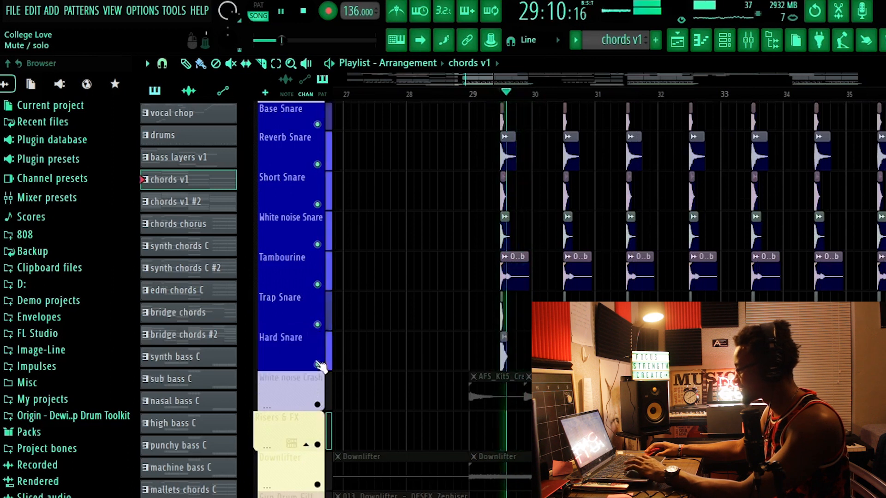
pyautogui.press('space')
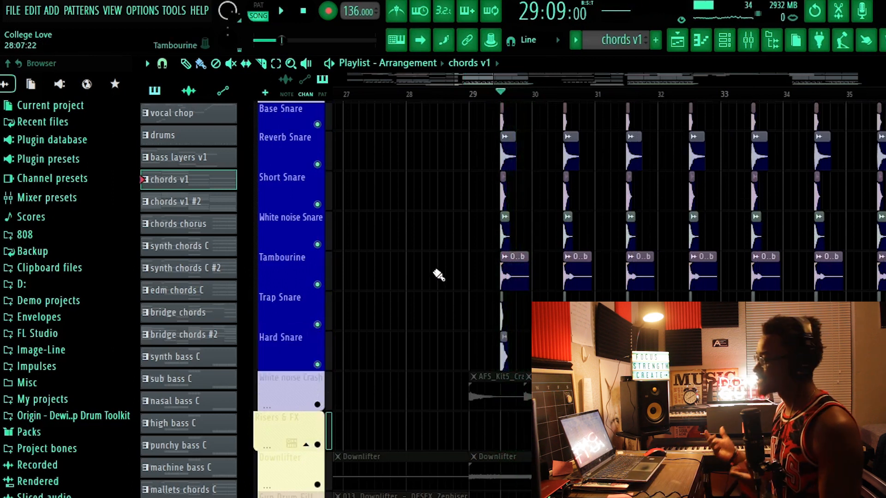
# Unmute the Top Kick, Thumpy Kick and White noise Crash tracks alongside the snares.
pyautogui.scroll(2, 323, 251)
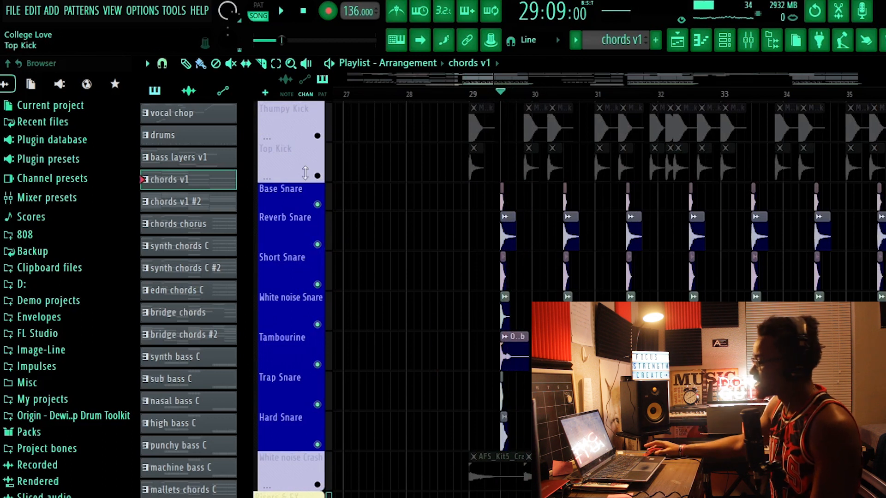
pyautogui.scroll(-4, 469, 139)
pyautogui.scroll(2, 293, 125)
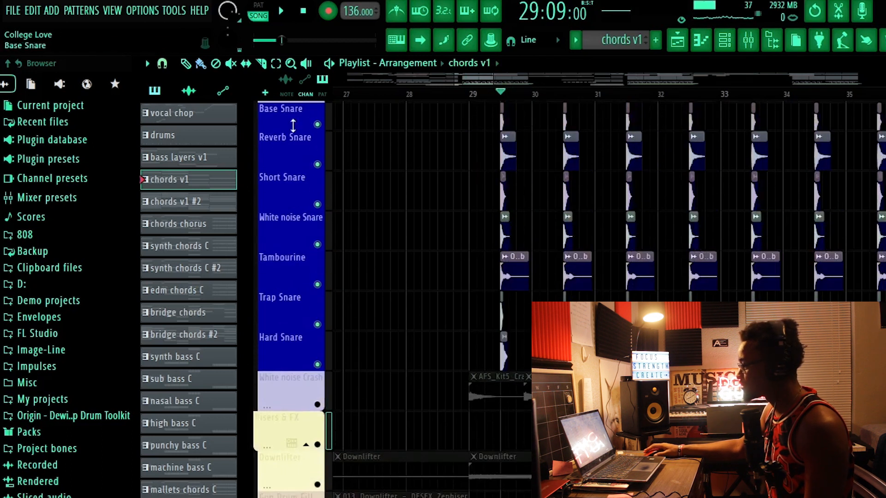
pyautogui.scroll(4, 345, 393)
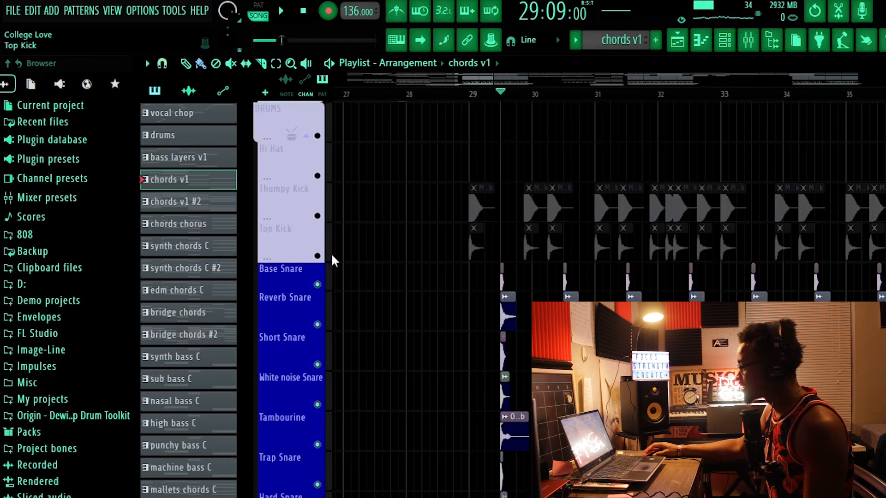
pyautogui.click(316, 256)
pyautogui.click(317, 216)
pyautogui.scroll(-5, 337, 277)
pyautogui.scroll(2, 339, 339)
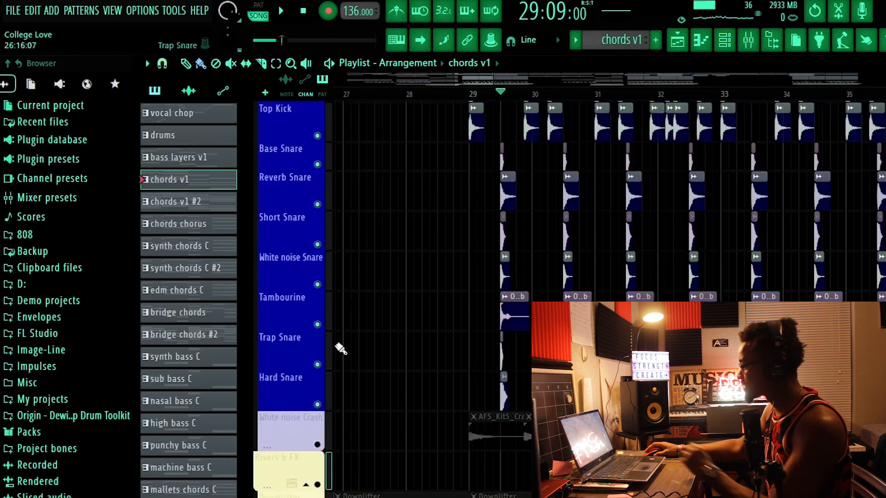
pyautogui.click(317, 444)
pyautogui.scroll(1, 467, 123)
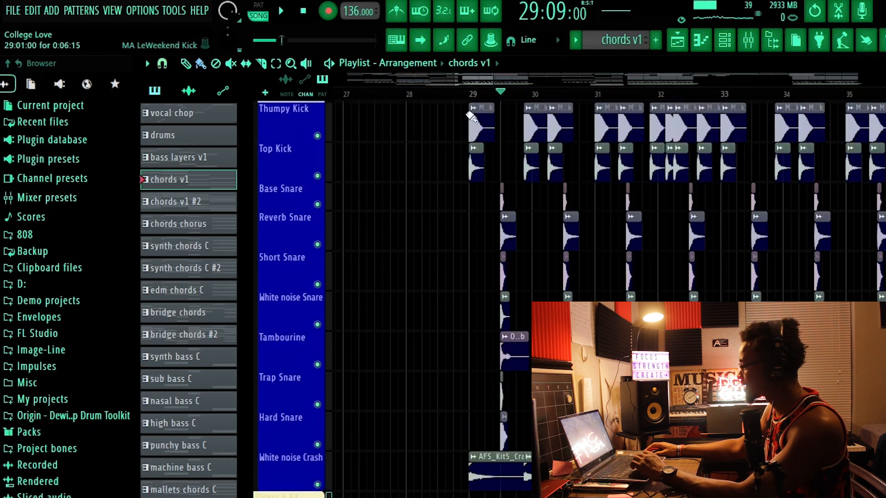
# Play the combined kick, snare and crash layers around bars 29 to 31, and stop playback.
pyautogui.press('space')
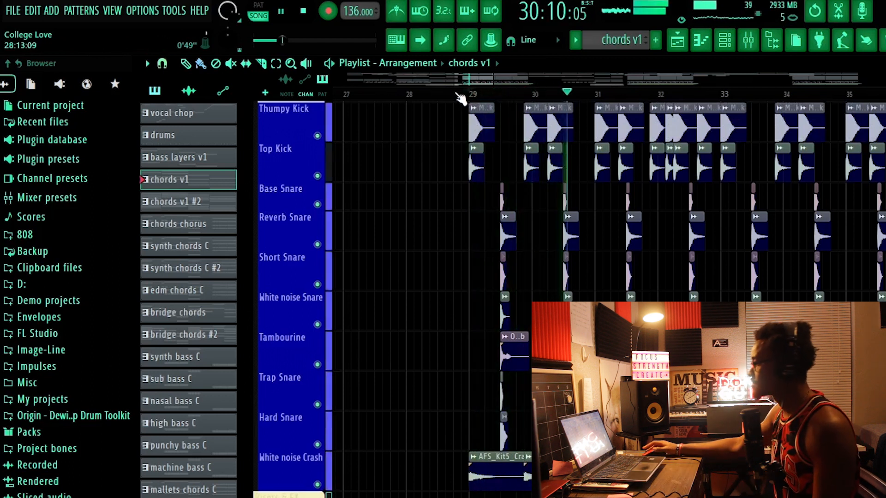
pyautogui.scroll(-7, 589, 142)
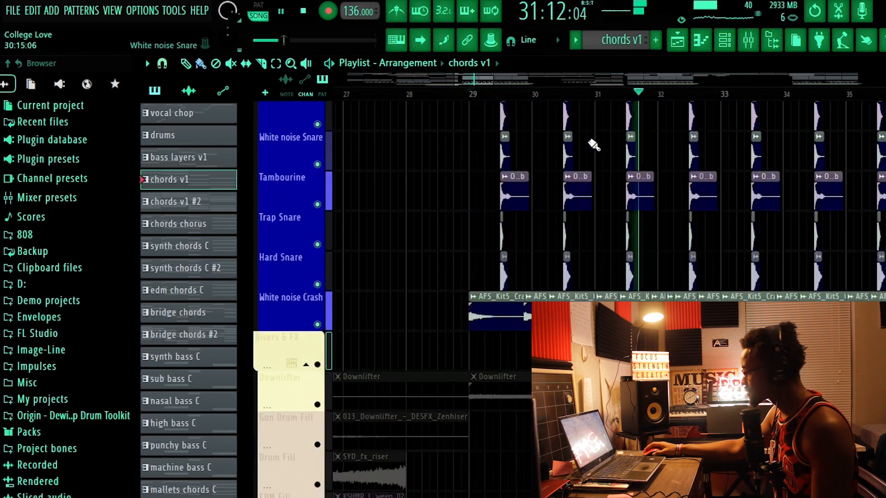
pyautogui.press('space')
# Unmute the Downlifter track and audition it together with the drum layers from bar 29.
pyautogui.click(253, 268)
pyautogui.press('space')
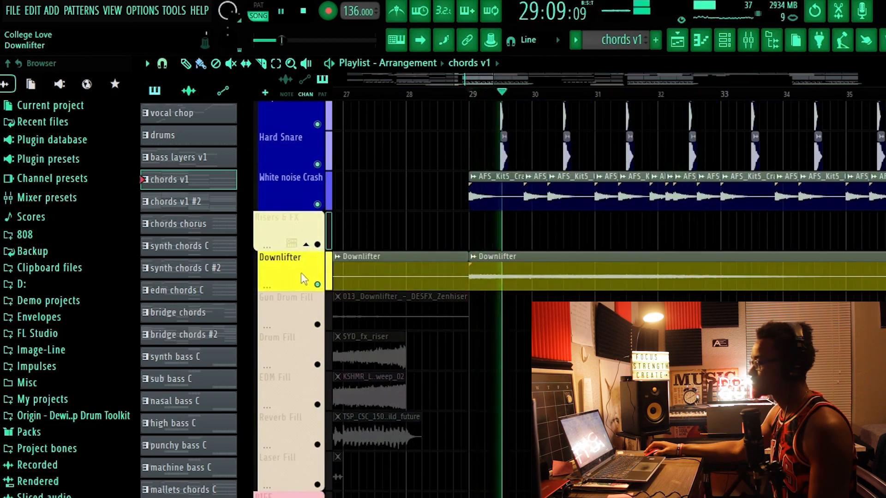
pyautogui.scroll(-5, 686, 95)
pyautogui.scroll(8, 767, 166)
pyautogui.scroll(-9, 765, 177)
pyautogui.scroll(12, 761, 184)
pyautogui.press('space')
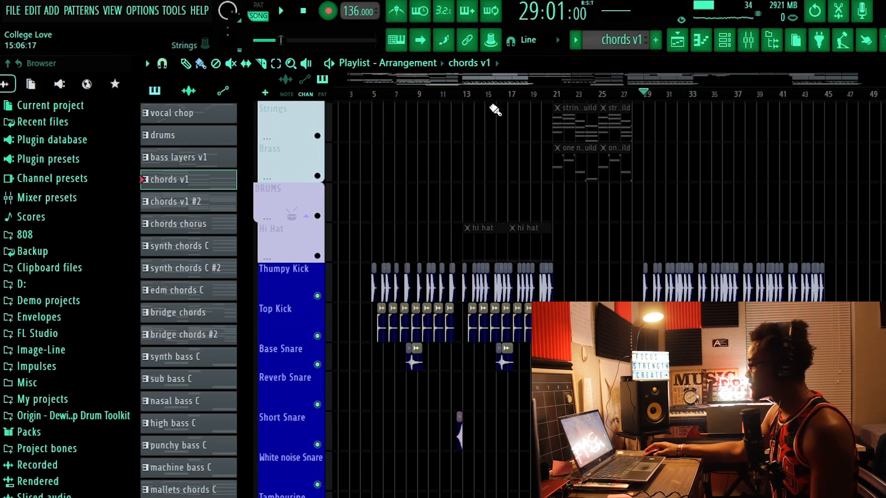
pyautogui.scroll(-10, 474, 144)
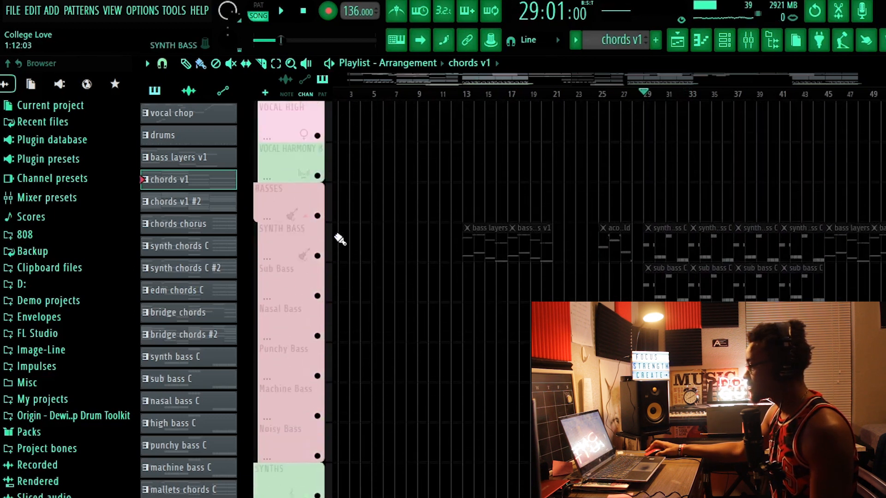
# Unmute the VOCALS group and its Female Lead track, and audition the female vocal from bar 28.
pyautogui.scroll(5, 340, 238)
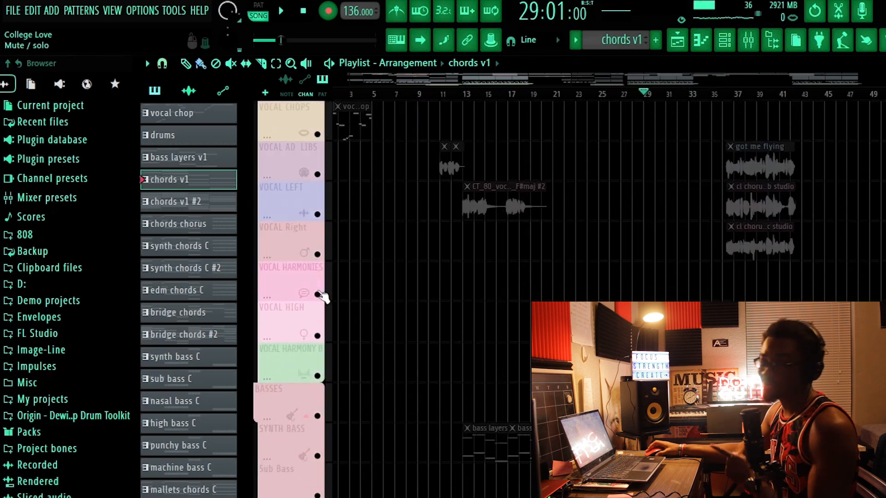
pyautogui.scroll(6, 319, 284)
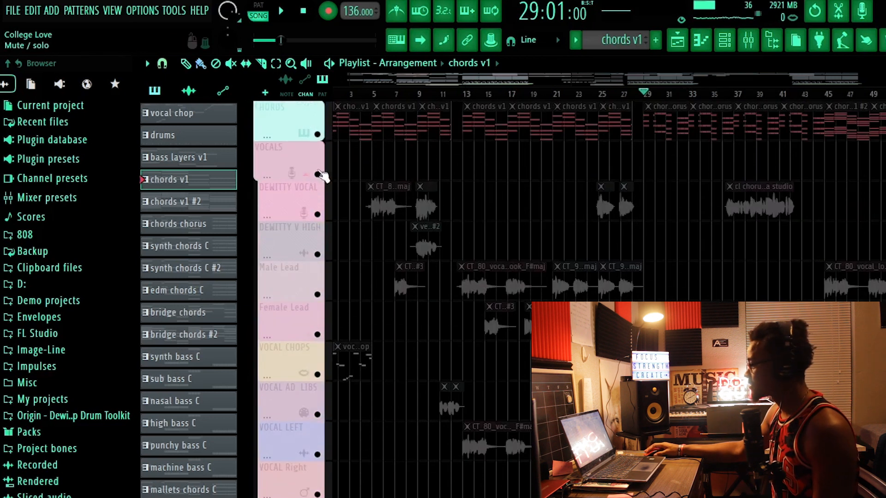
pyautogui.click(317, 174)
pyautogui.click(318, 334)
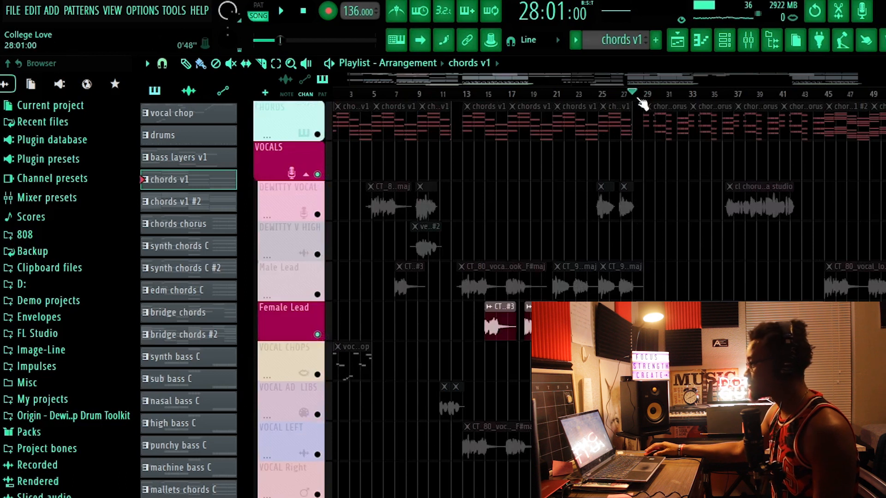
pyautogui.scroll(6, 655, 98)
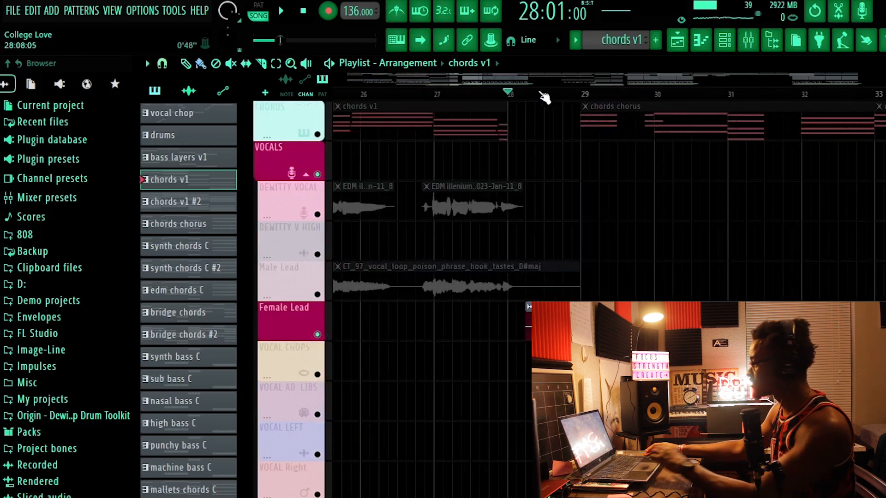
pyautogui.press('space')
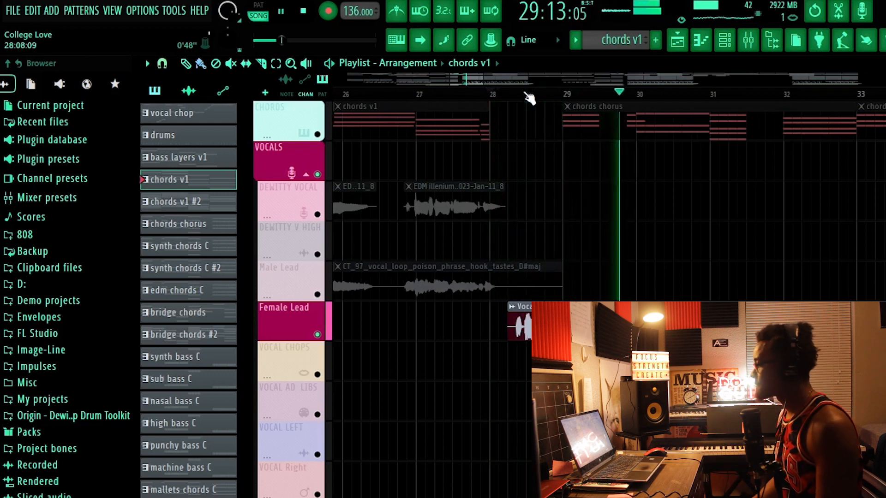
pyautogui.scroll(-5, 585, 98)
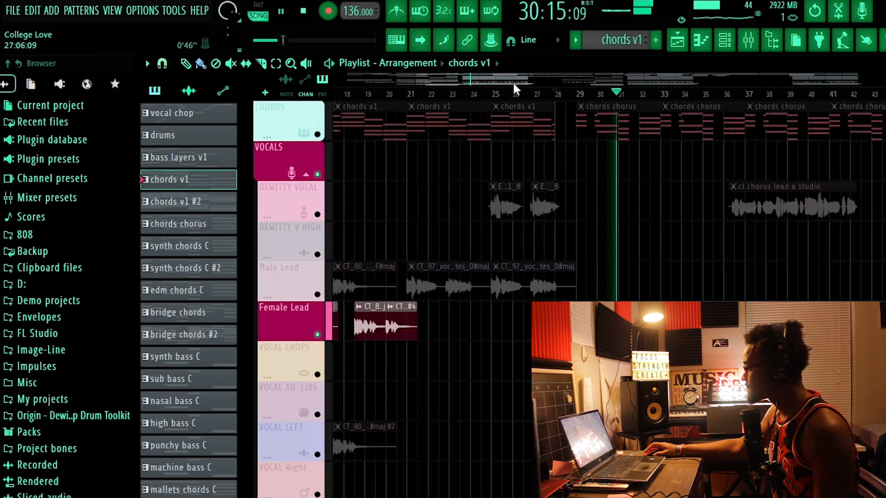
# Solo the first vocal track in the VOCALS group and audition its chorus lead clip from bar 36.
pyautogui.moveTo(499, 80); pyautogui.dragTo(494, 146)
pyautogui.scroll(-4, 517, 141)
pyautogui.scroll(4, 512, 132)
pyautogui.press('space')
pyautogui.click(319, 209)
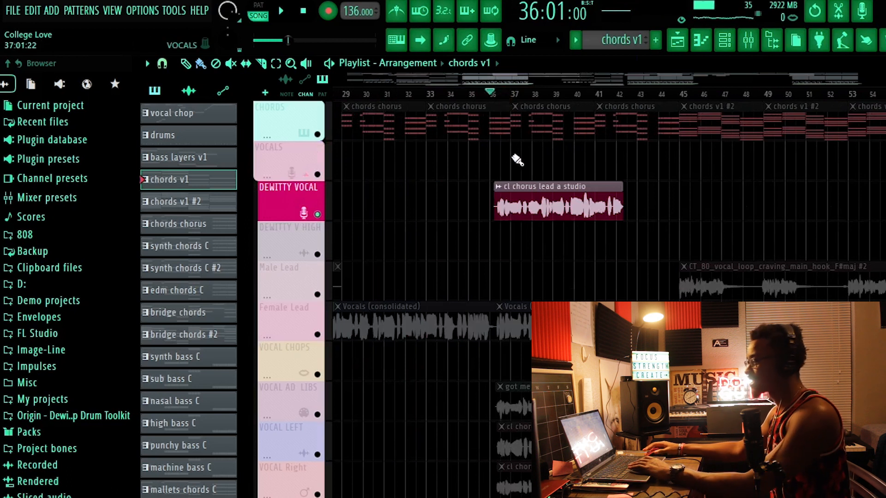
pyautogui.press('space')
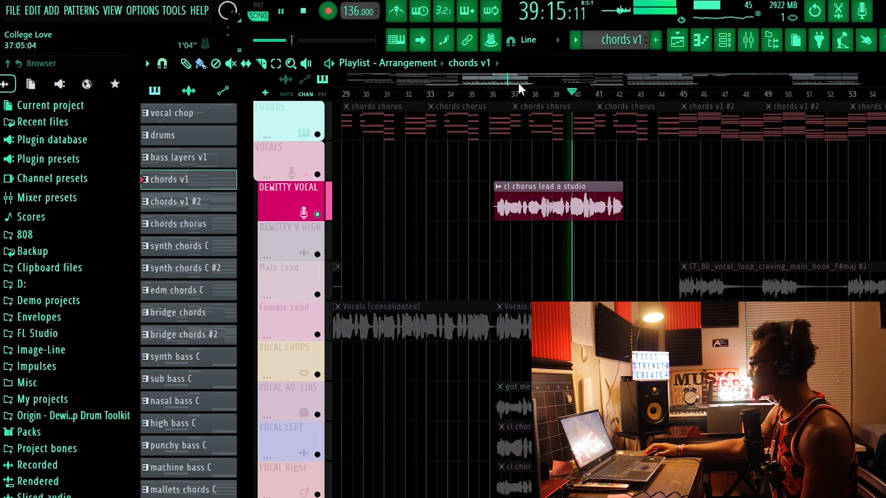
pyautogui.press('space')
# Solo the Male Lead track and audition its vocal clips from bar 13 and again from bar 21.
pyautogui.moveTo(496, 82); pyautogui.dragTo(459, 85)
pyautogui.scroll(-2, 412, 208)
pyautogui.moveTo(529, 78); pyautogui.dragTo(450, 105)
pyautogui.scroll(2, 518, 204)
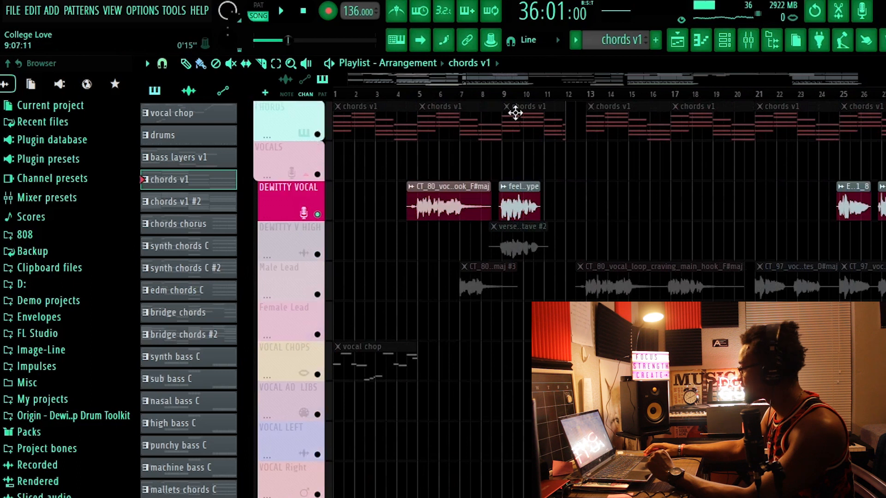
pyautogui.click(317, 295)
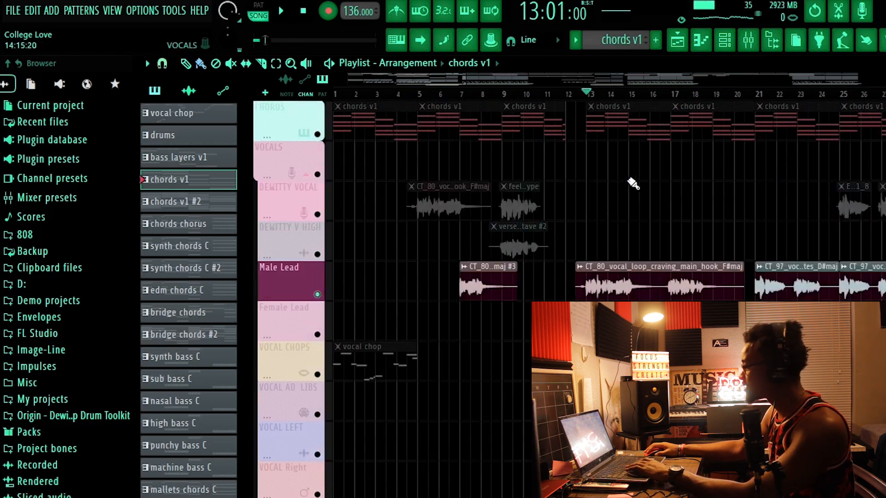
pyautogui.press('space')
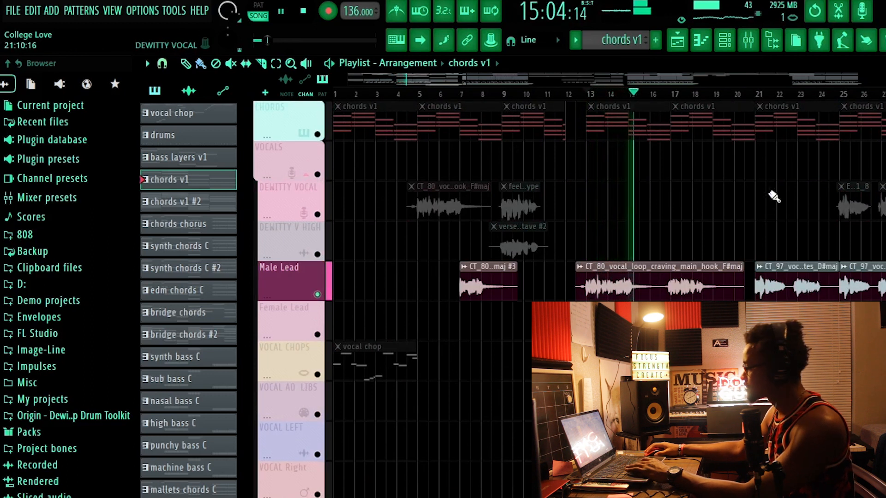
pyautogui.press('space')
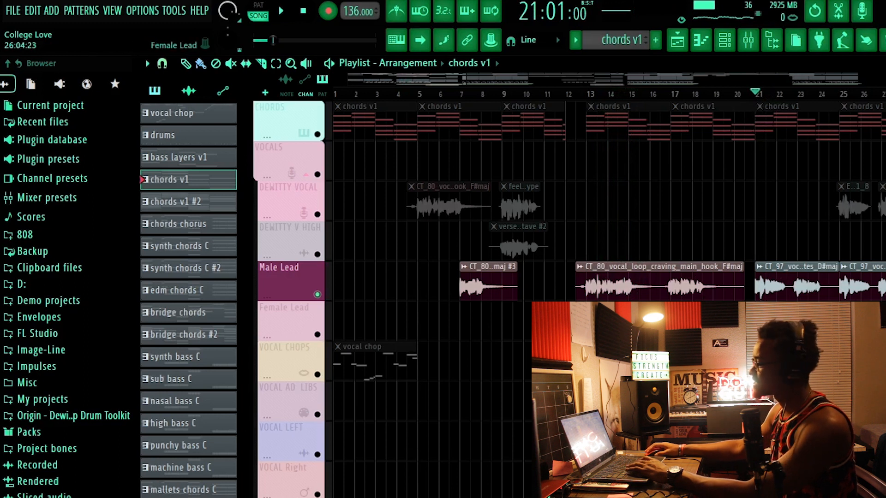
pyautogui.press('space')
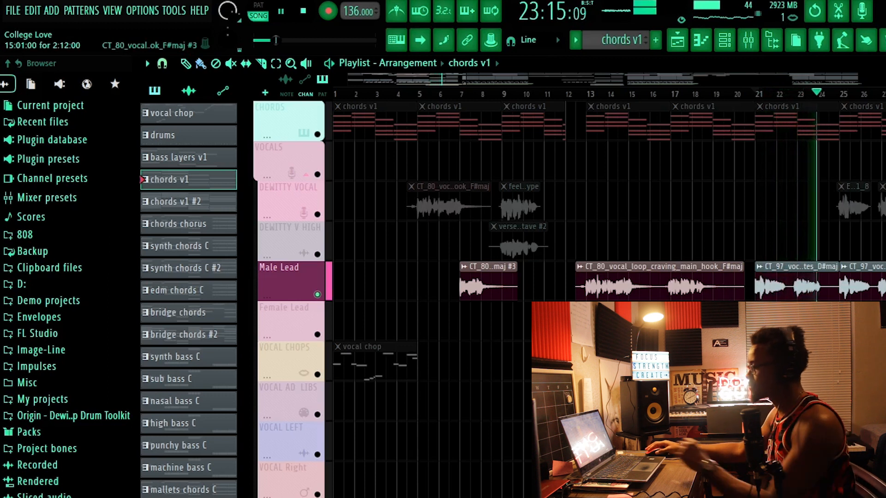
pyautogui.press('space')
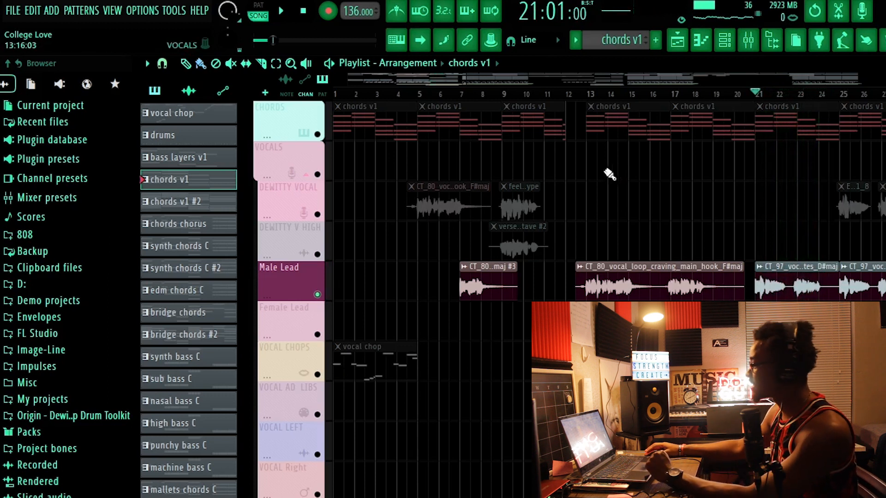
# Solo the VOCAL CHOPS track and open its vocal chop clip in the piano roll to view the chopped notes.
pyautogui.moveTo(433, 80); pyautogui.dragTo(243, 152)
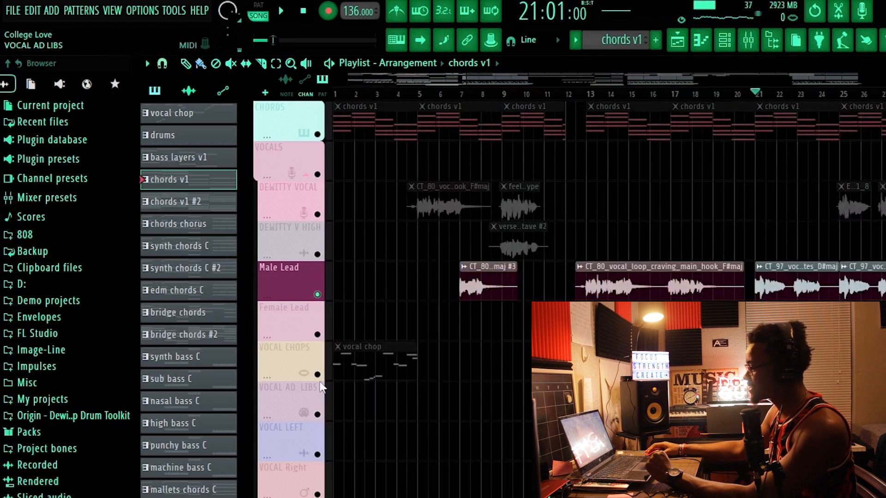
pyautogui.click(354, 357)
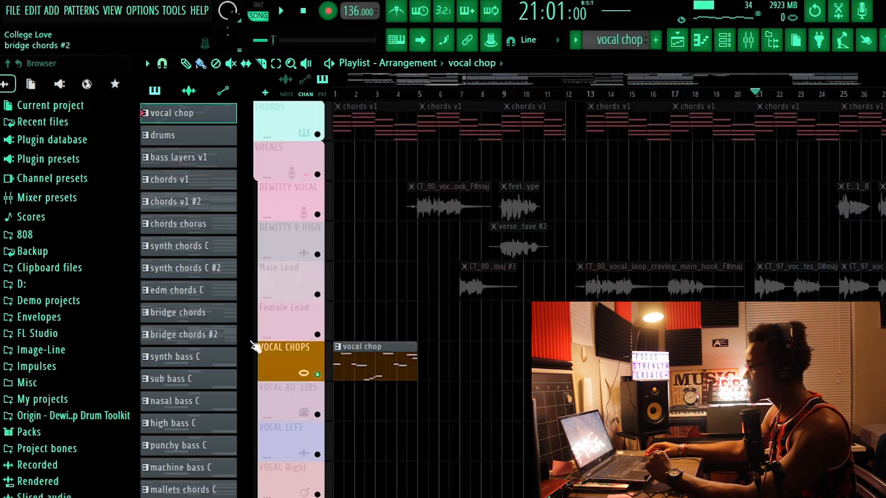
pyautogui.doubleClick(394, 363)
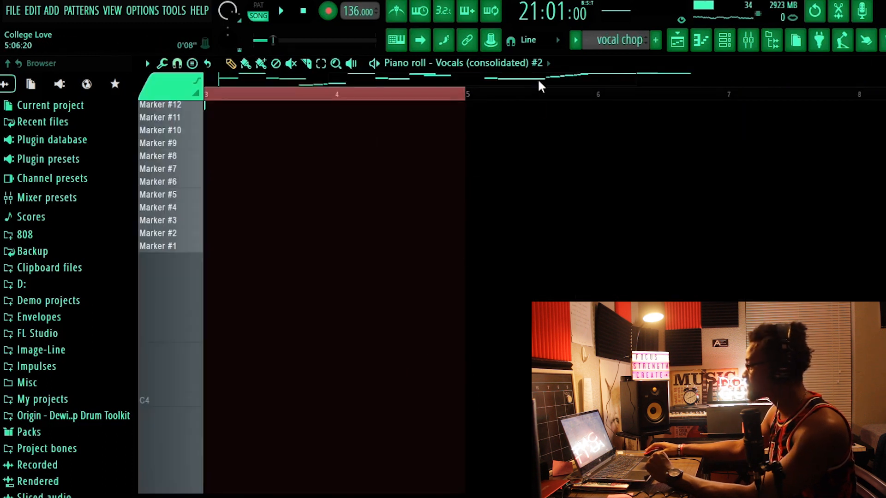
pyautogui.moveTo(577, 84); pyautogui.dragTo(77, 120)
pyautogui.scroll(-3, 387, 96)
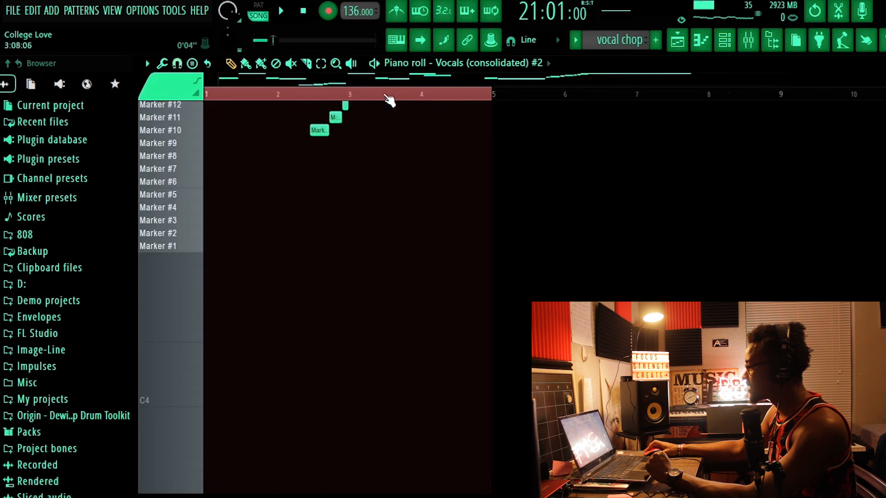
pyautogui.scroll(8, 294, 152)
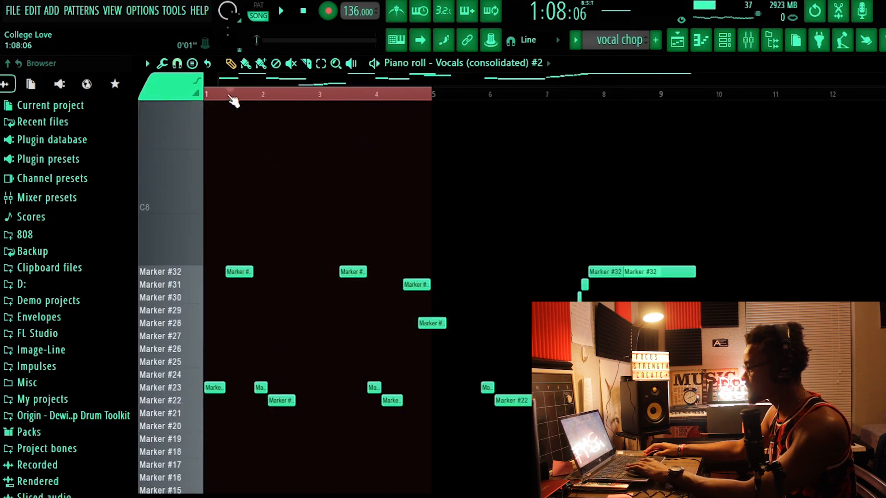
# Audition the vocal chop pattern in pattern mode, stop playback, and return to the playlist.
pyautogui.press('space')
pyautogui.click(259, 12)
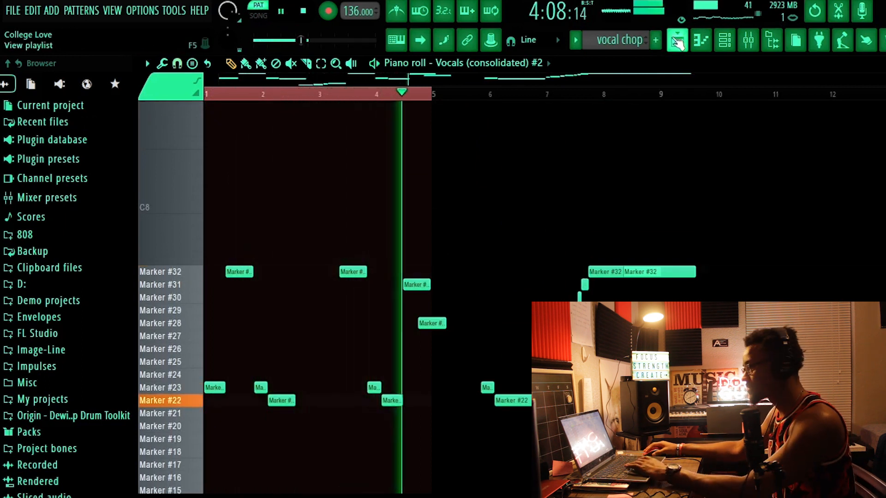
pyautogui.press('space')
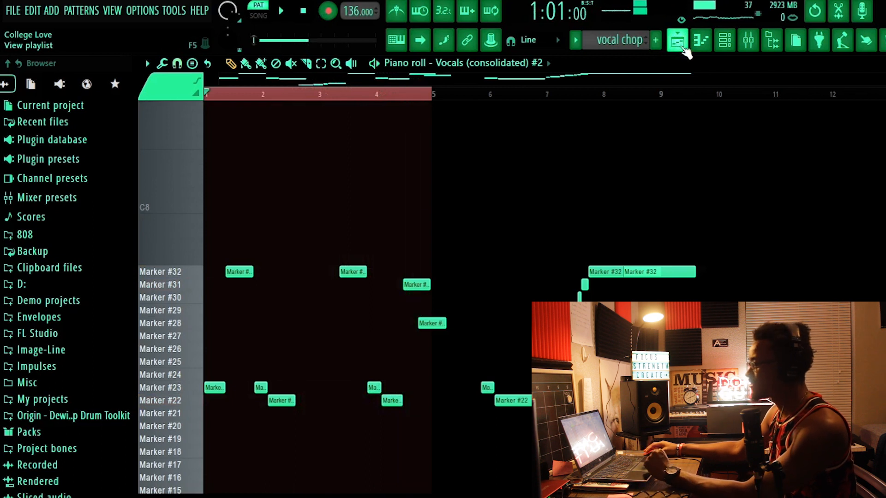
pyautogui.click(684, 48)
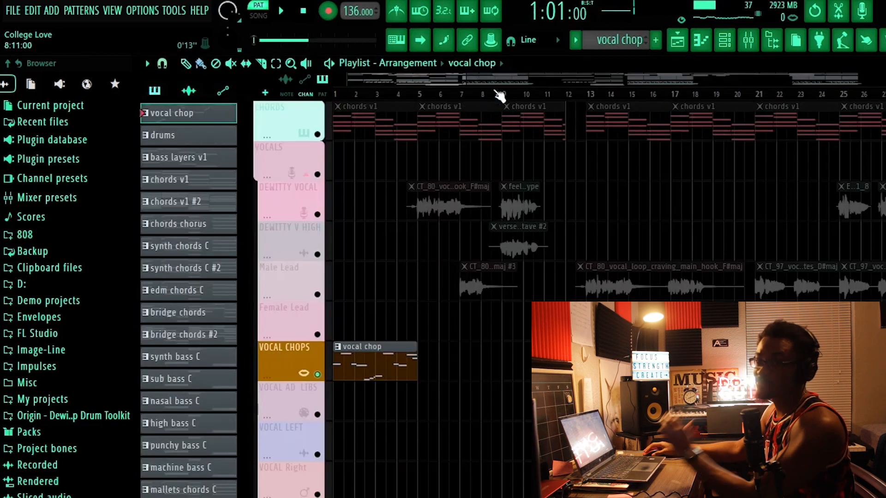
# Look through the playlist's vocal tracks and their clips, from the lead vocals down to VOCAL HARMONY B.
pyautogui.scroll(-4, 492, 99)
pyautogui.moveTo(595, 127); pyautogui.dragTo(487, 158)
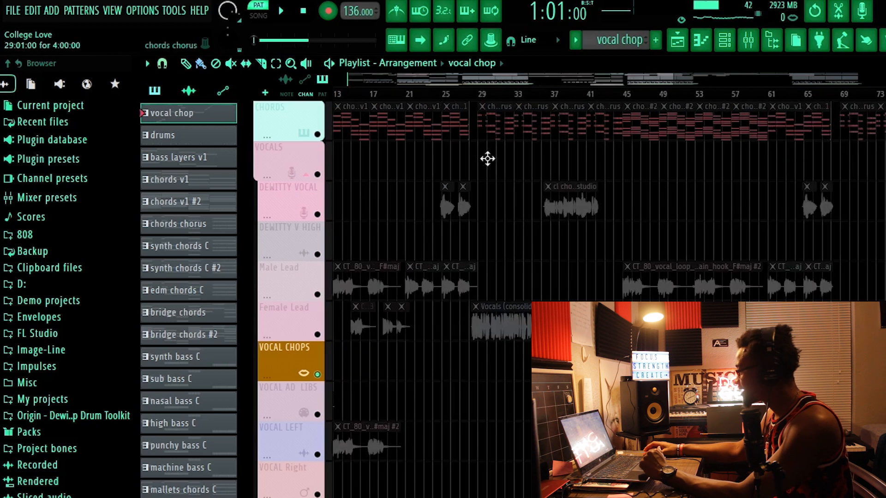
pyautogui.moveTo(441, 82); pyautogui.dragTo(369, 109)
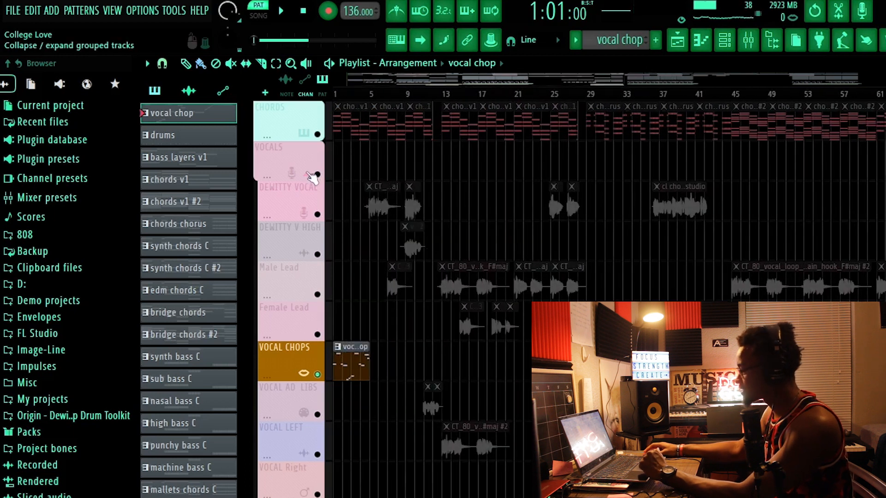
pyautogui.scroll(-4, 341, 291)
pyautogui.scroll(2, 310, 176)
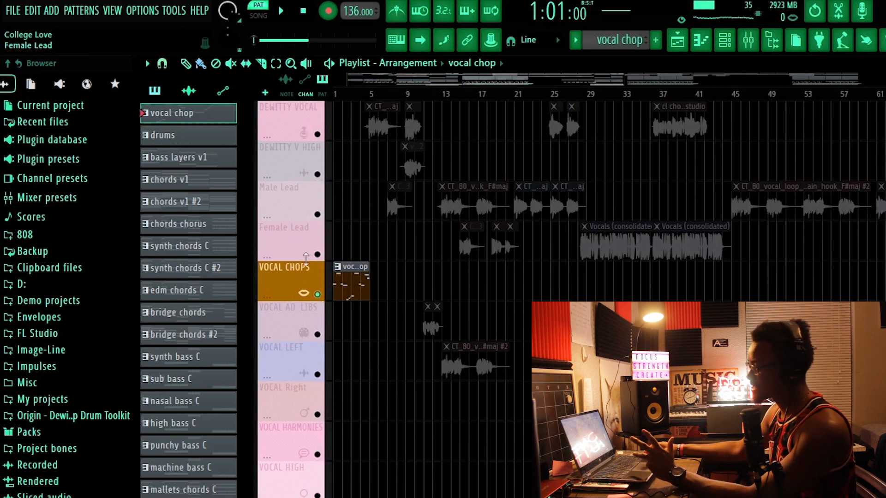
pyautogui.scroll(-1, 290, 349)
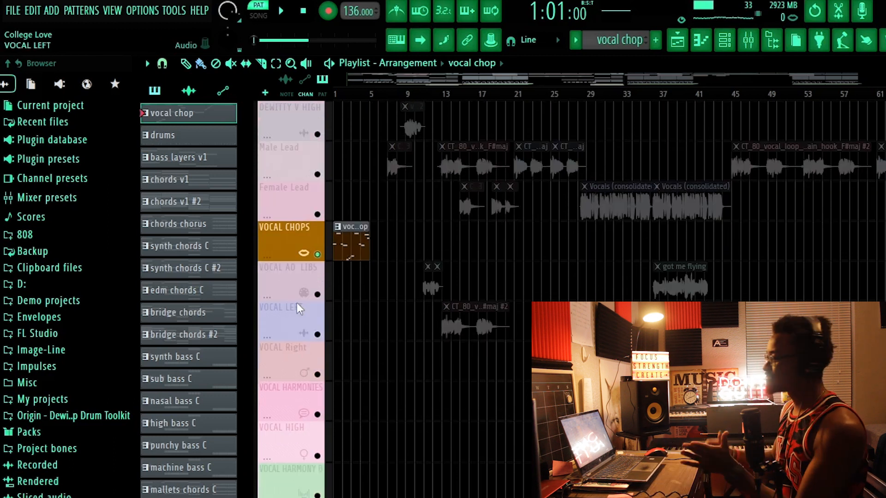
pyautogui.scroll(-2, 297, 303)
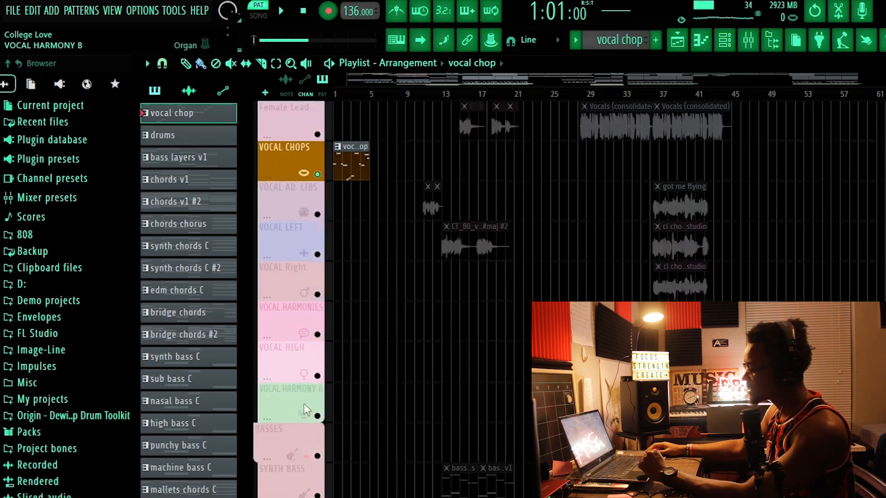
# Solo the VOCAL HIGH track, restore all tracks to unmuted and collapse the VOCALS group.
pyautogui.rightClick(318, 376)
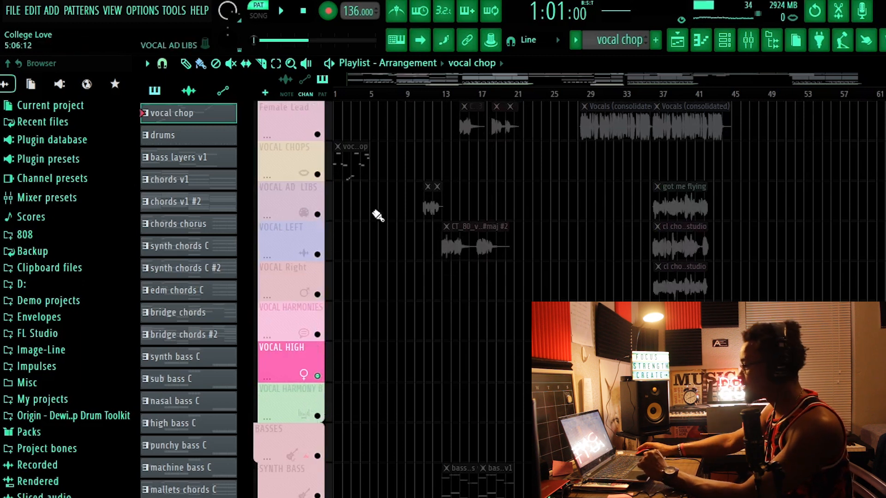
pyautogui.scroll(5, 304, 195)
pyautogui.click(306, 175)
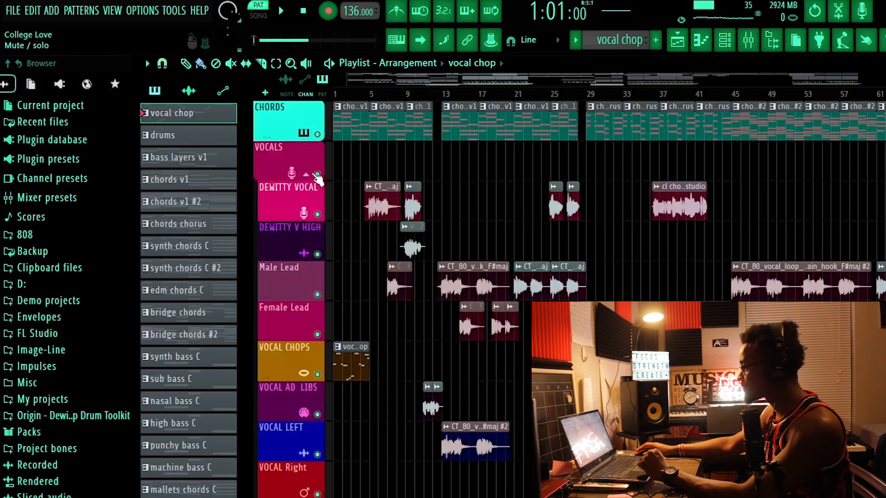
# Solo the SYNTH BASS track in the BASSES group and audition it in song mode from bar 29.
pyautogui.scroll(-2, 319, 198)
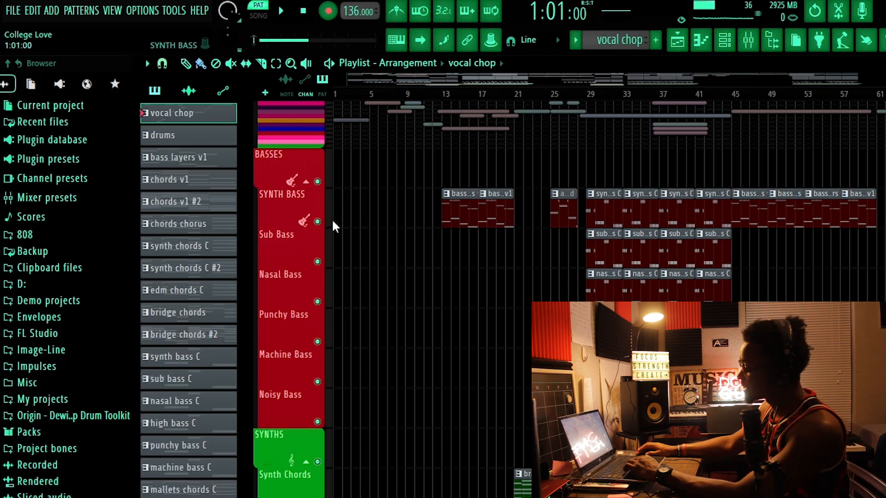
pyautogui.rightClick(318, 222)
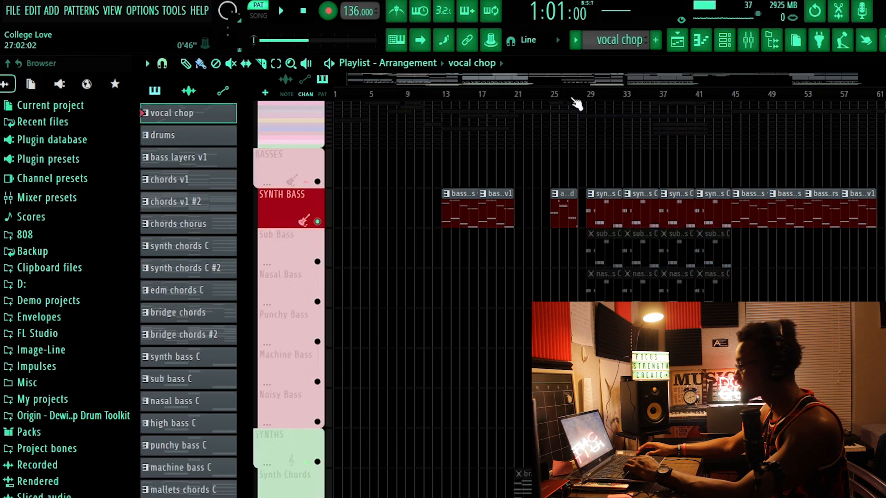
pyautogui.click(593, 95)
pyautogui.press('space')
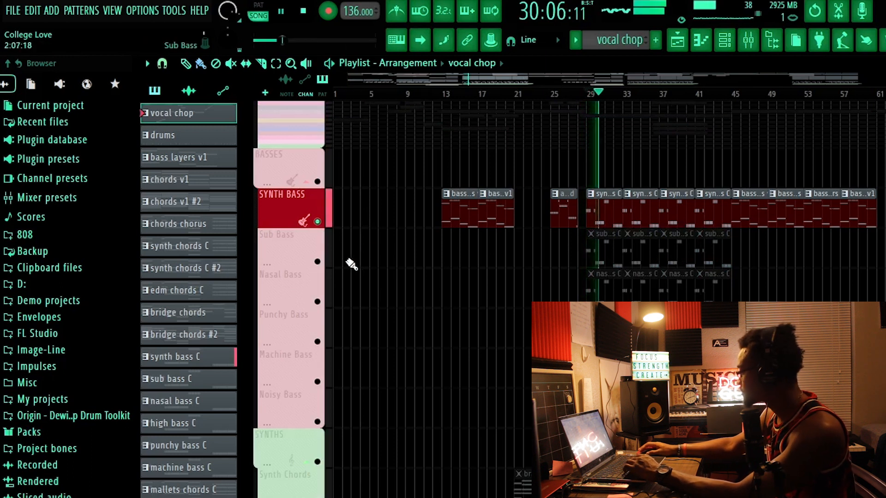
pyautogui.press('space')
# Solo the Sub Bass and Nasal Bass tracks one after the other, auditioning each from bar 29.
pyautogui.keyDown('ctrl'); pyautogui.click(317, 262); pyautogui.keyUp('ctrl')
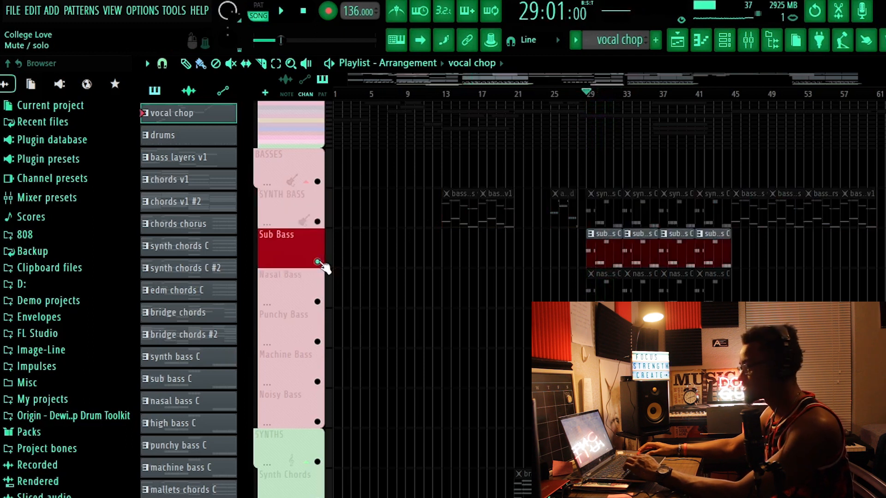
pyautogui.press('space')
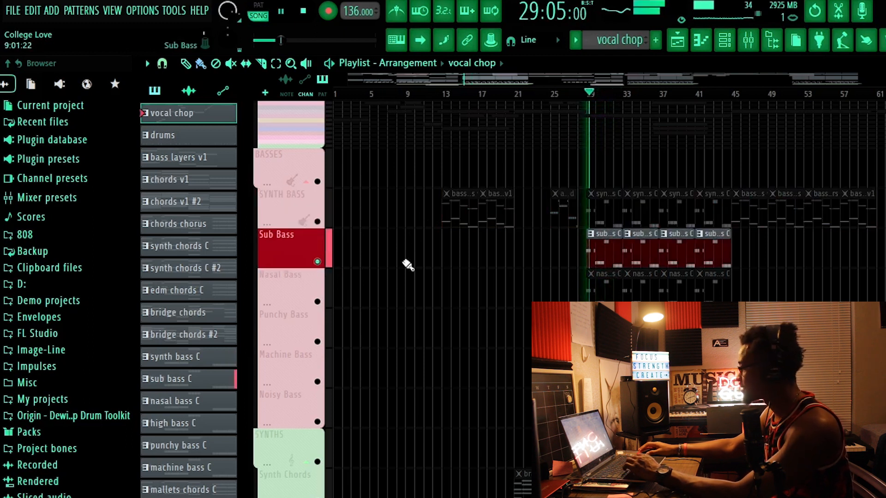
pyautogui.press('space')
pyautogui.keyDown('ctrl'); pyautogui.click(319, 302); pyautogui.keyUp('ctrl')
pyautogui.press('space')
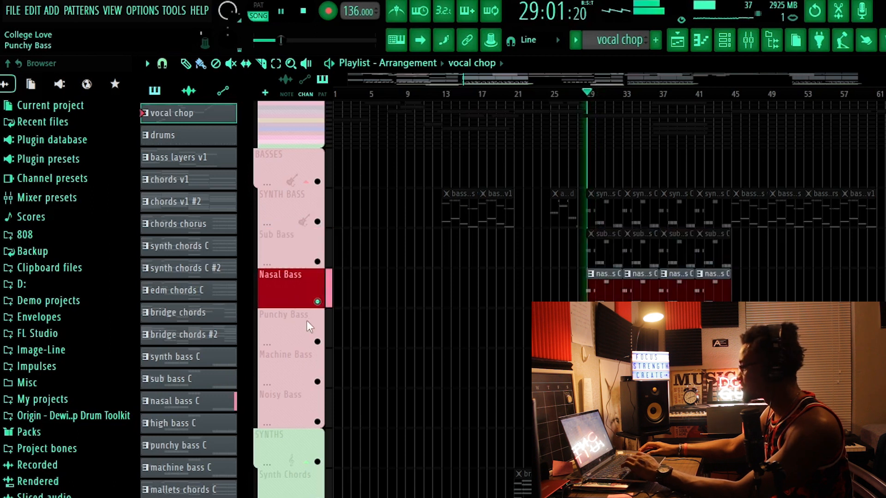
pyautogui.press('space')
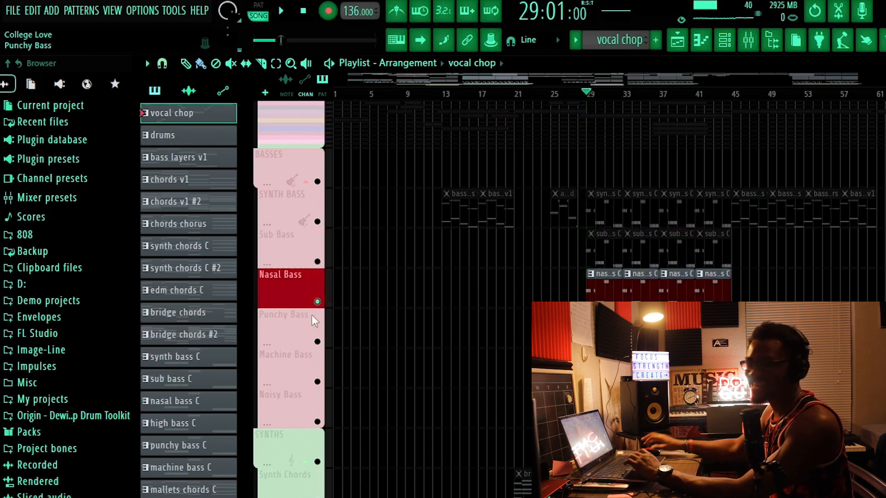
# Solo the Punchy Bass and Machine Bass tracks one after the other, auditioning each from bar 29.
pyautogui.keyDown('ctrl'); pyautogui.click(320, 343); pyautogui.keyUp('ctrl')
pyautogui.press('space')
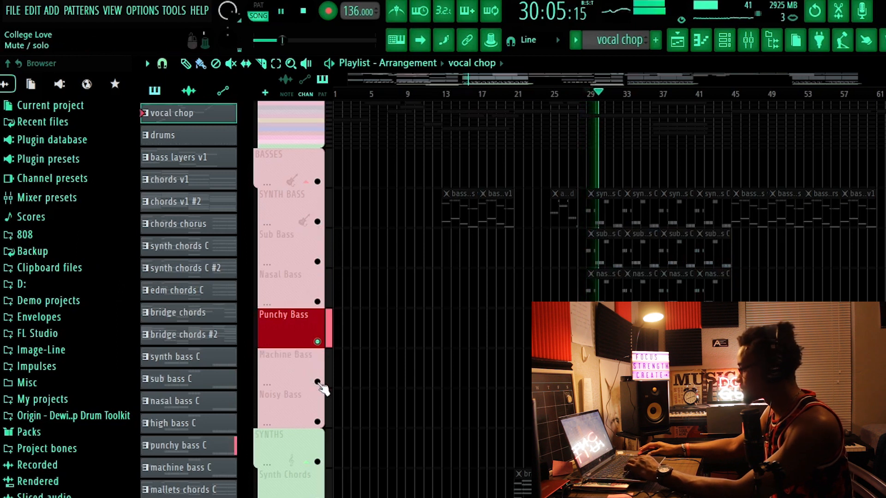
pyautogui.press('space')
pyautogui.keyDown('ctrl'); pyautogui.click(317, 382); pyautogui.keyUp('ctrl')
pyautogui.press('space')
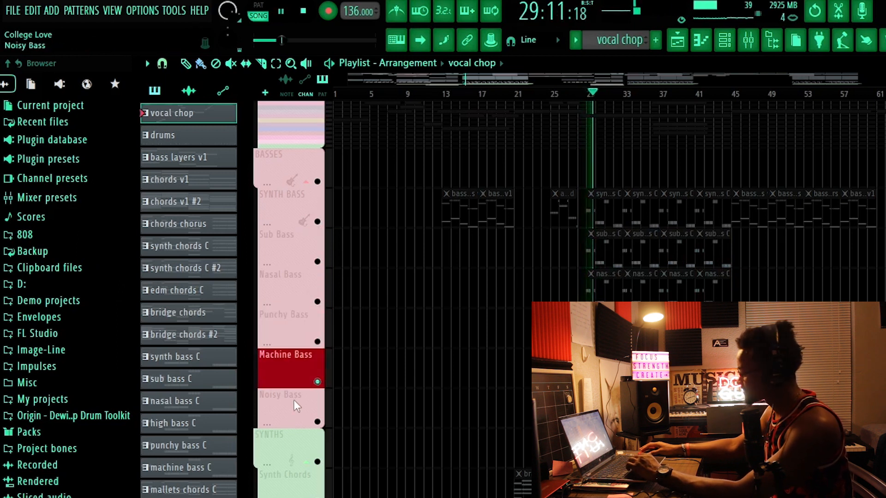
# Solo the Noisy Bass track, audition it from bar 29 and stop playback.
pyautogui.keyDown('ctrl'); pyautogui.click(317, 422); pyautogui.keyUp('ctrl')
pyautogui.press('space')
pyautogui.press('space')
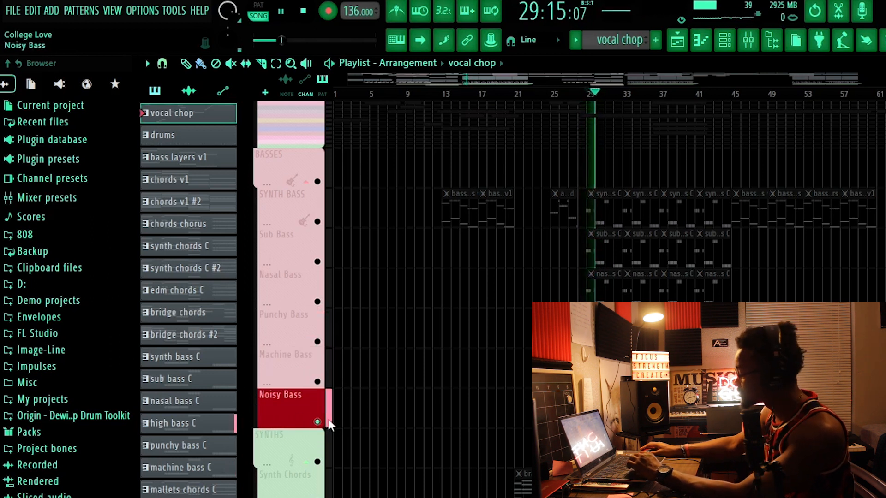
pyautogui.scroll(-2, 346, 431)
pyautogui.scroll(4, 368, 395)
pyautogui.press('space')
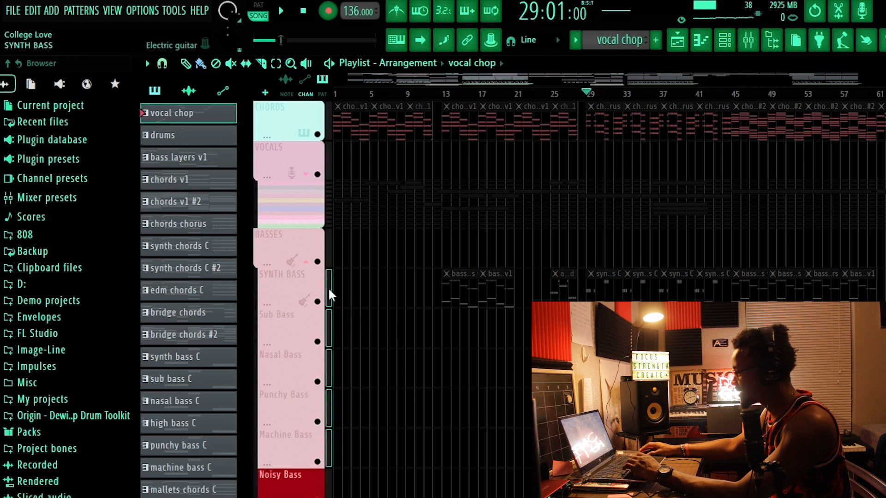
# Unmute the SYNTH BASS through Machine Bass tracks and audition all the bass layers together from bar 29.
pyautogui.click(316, 286)
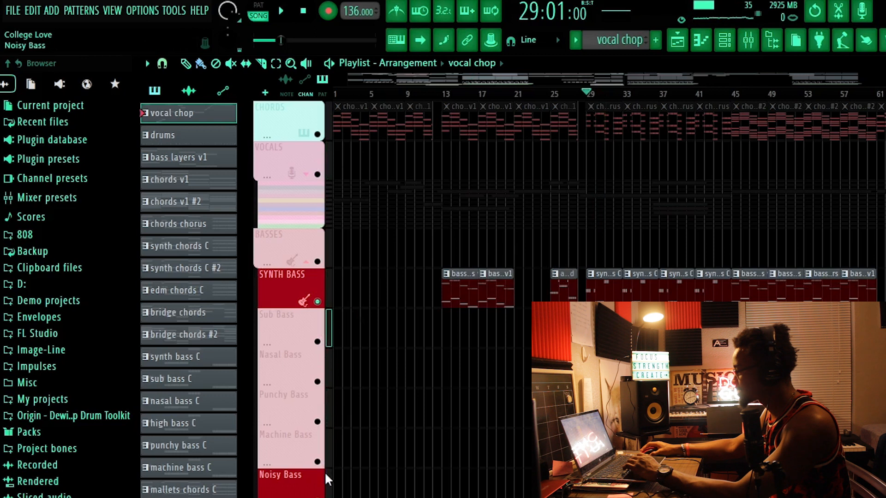
pyautogui.moveTo(318, 461); pyautogui.dragTo(318, 342)
pyautogui.press('space')
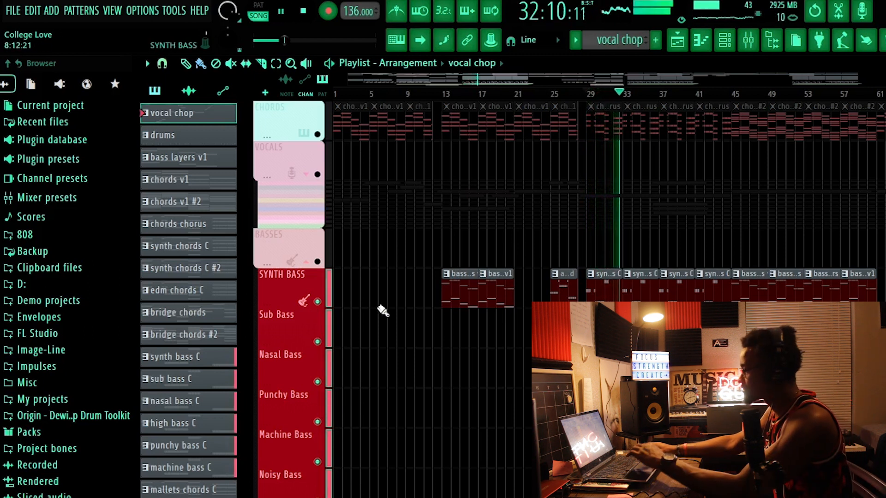
pyautogui.press('space')
# Solo the Synth Chords track in the SYNTHS group and audition it from bar 29.
pyautogui.scroll(-8, 307, 318)
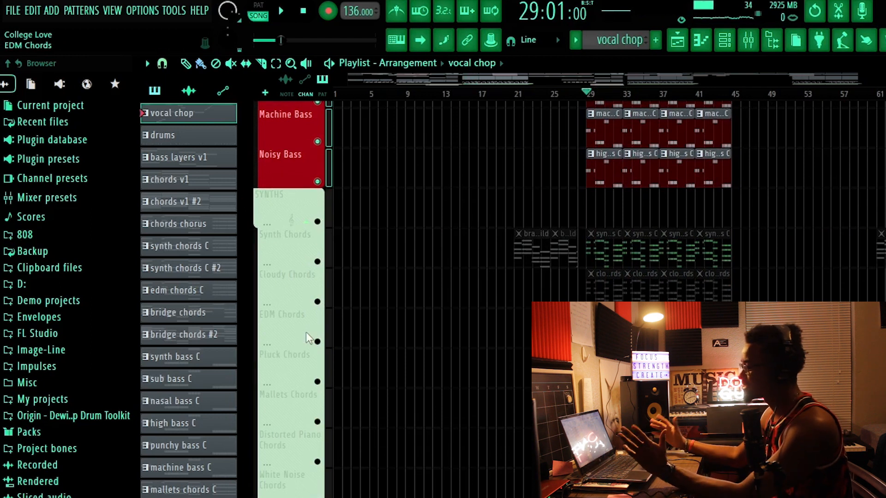
pyautogui.rightClick(320, 221)
pyautogui.rightClick(320, 221)
pyautogui.scroll(-4, 451, 292)
pyautogui.scroll(4, 343, 307)
pyautogui.rightClick(318, 261)
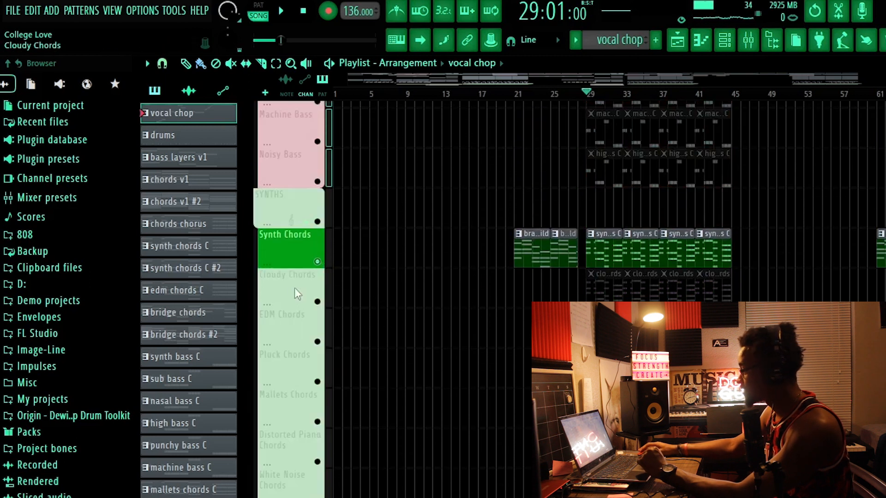
pyautogui.press('space')
# Select the synth chords C pattern from its clip at bar 29 and check it in the channel rack.
pyautogui.click(604, 253)
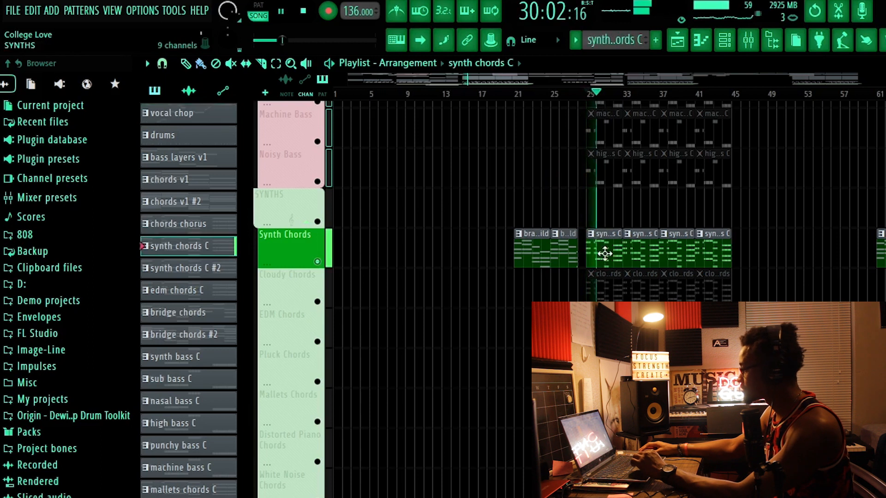
pyautogui.doubleClick(605, 253)
pyautogui.click(677, 40)
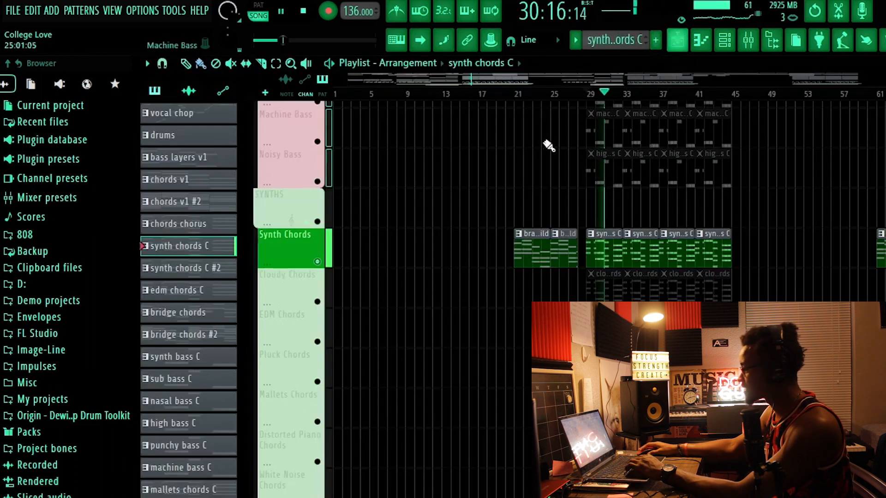
# Solo the Cloudy Chords and EDM Chords tracks one after the other, auditioning each from bar 29.
pyautogui.press('space')
pyautogui.rightClick(317, 302)
pyautogui.press('space')
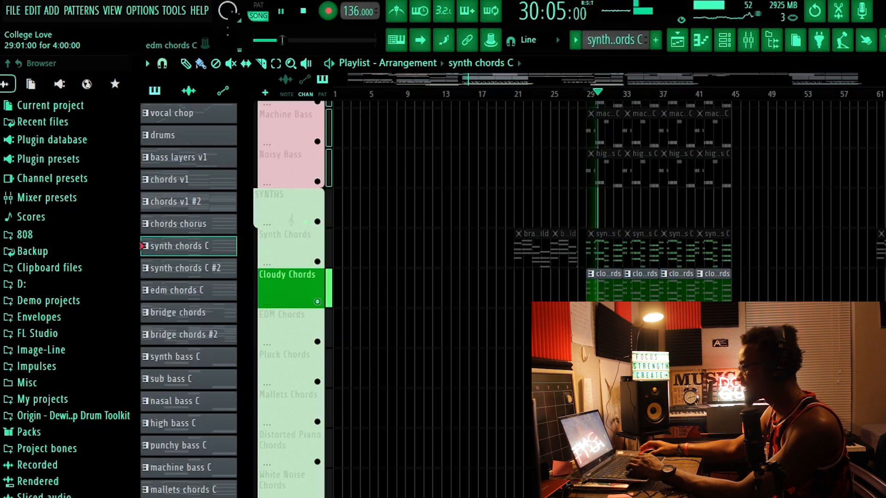
pyautogui.press('space')
pyautogui.rightClick(317, 342)
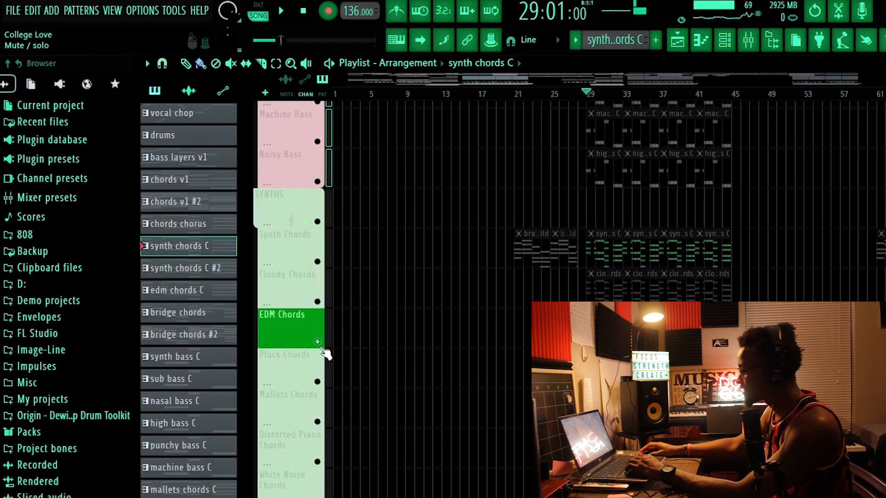
pyautogui.press('space')
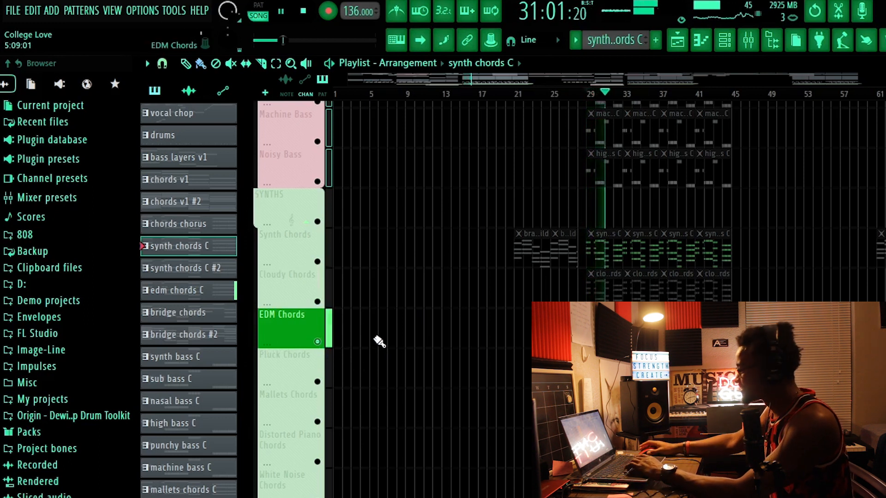
# Solo the Pluck Chords and Mallets Chords tracks one after the other, auditioning each from bar 29.
pyautogui.press('space')
pyautogui.rightClick(318, 382)
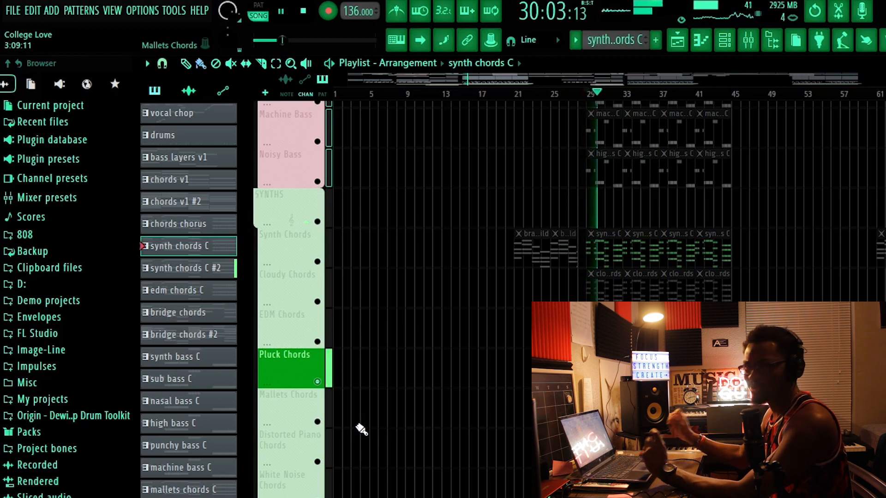
pyautogui.press('space')
pyautogui.rightClick(317, 422)
pyautogui.press('space')
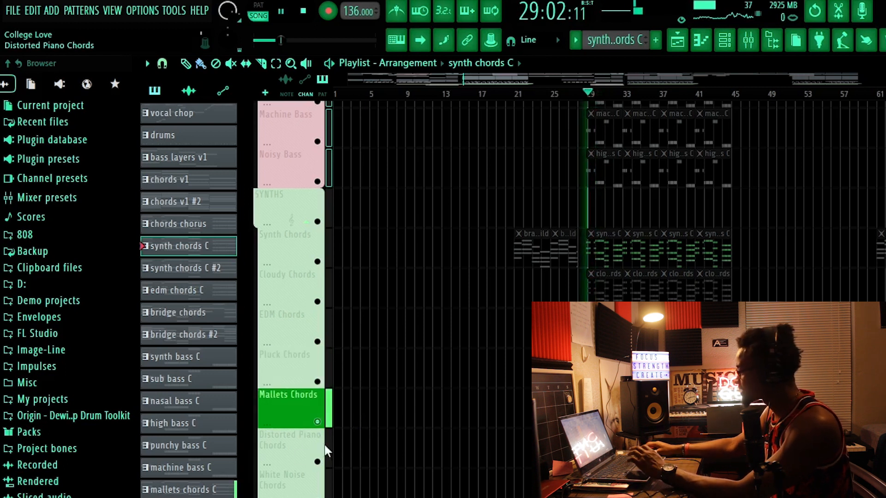
pyautogui.scroll(-3, 341, 461)
pyautogui.scroll(1, 318, 416)
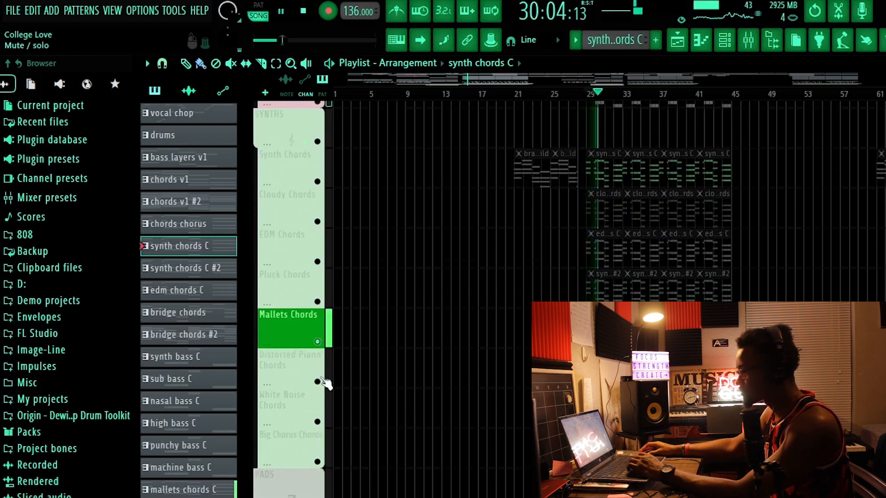
# Solo the Distorted Piano Chords and White Noise Chords tracks one after the other, auditioning each from bar 29.
pyautogui.press('space')
pyautogui.rightClick(317, 382)
pyautogui.press('space')
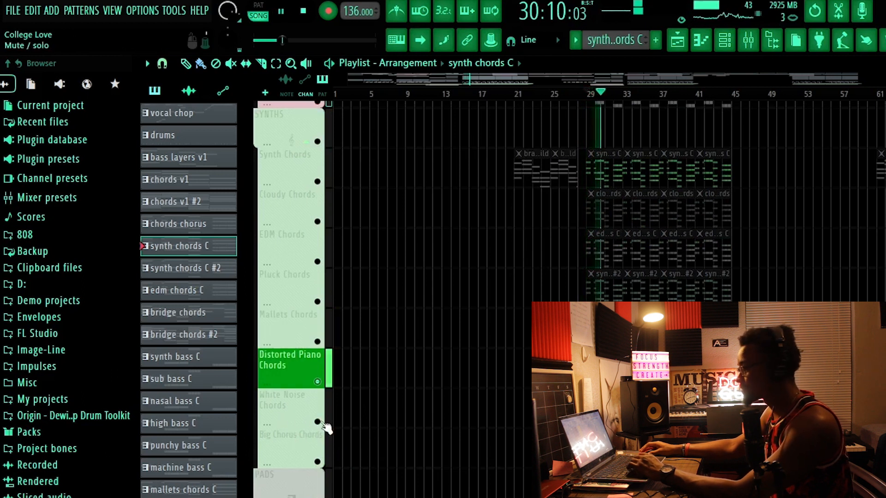
pyautogui.press('space')
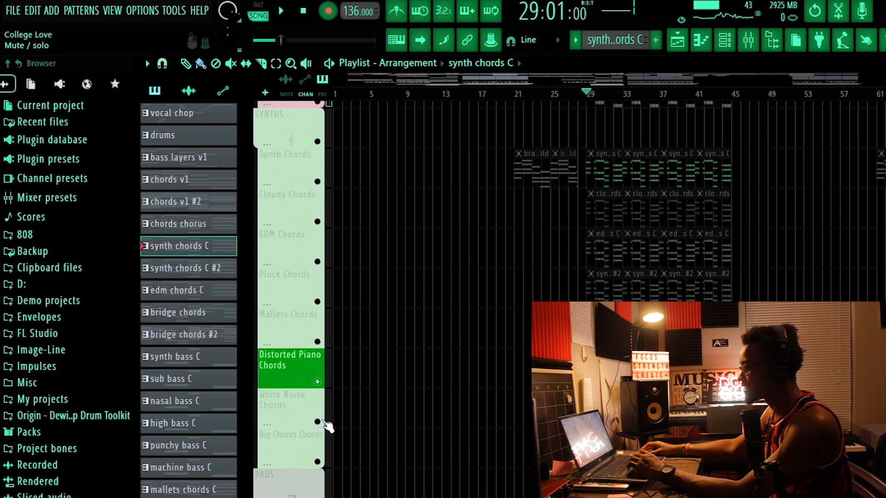
pyautogui.rightClick(318, 422)
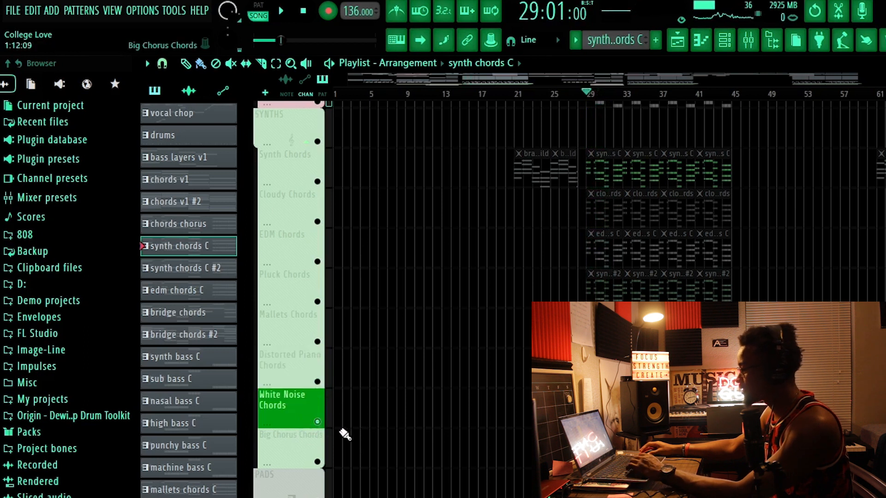
pyautogui.press('space')
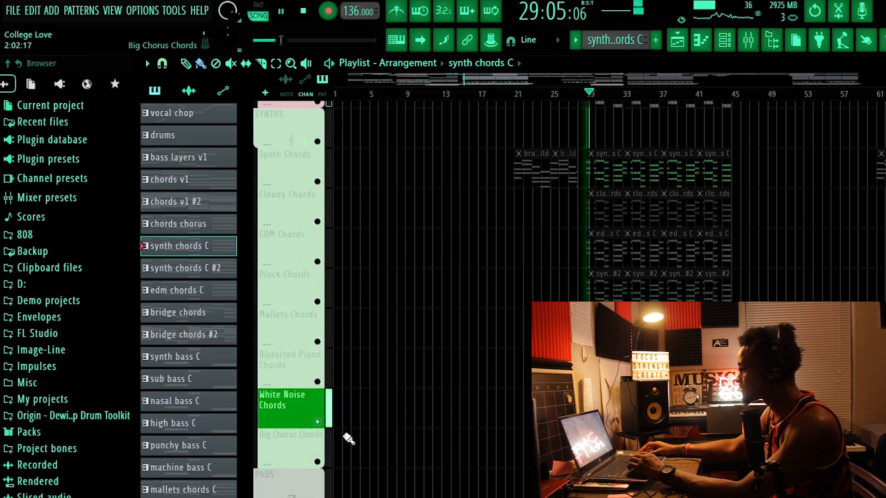
pyautogui.press('space')
# Solo the Big Chorus Chords track, audition it from bar 29 and stop playback.
pyautogui.rightClick(318, 460)
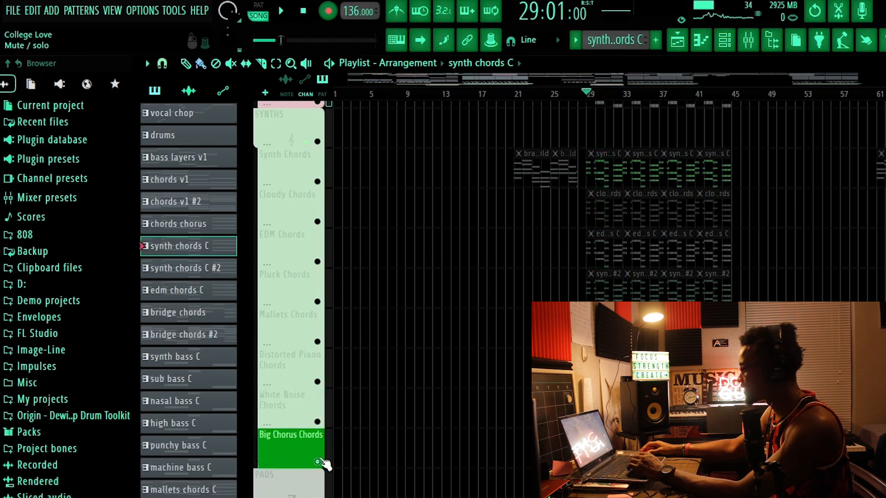
pyautogui.press('space')
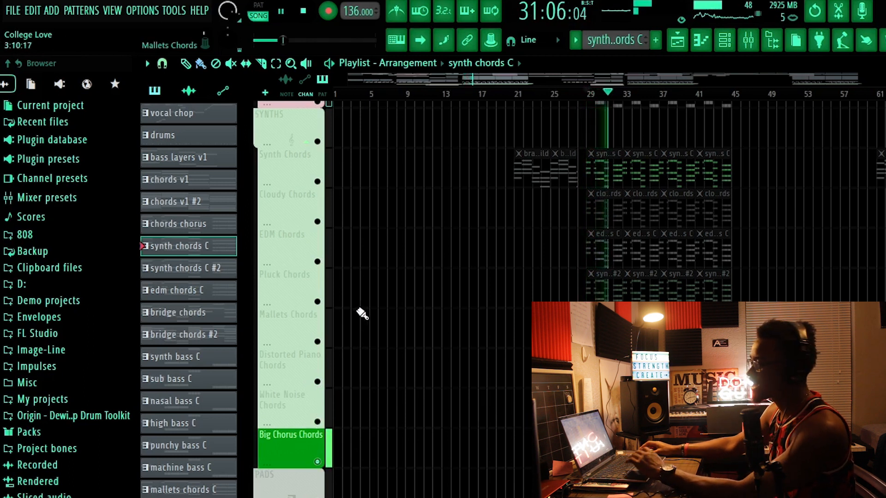
pyautogui.press('space')
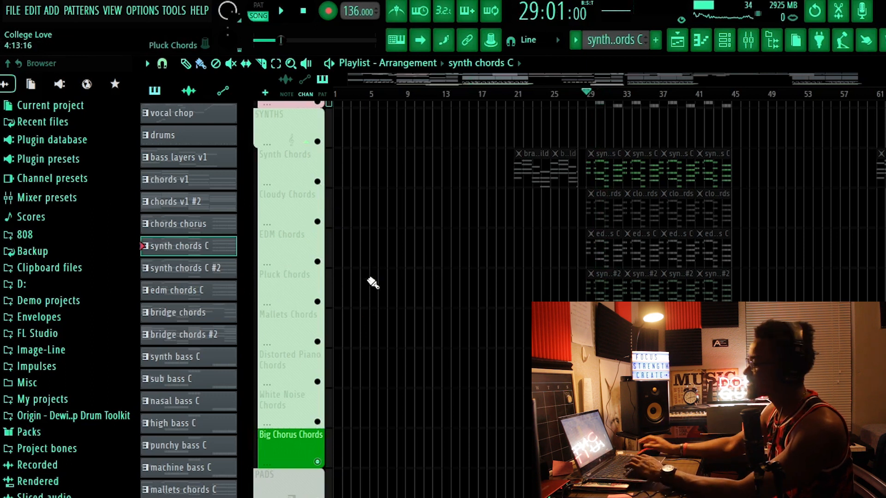
# Unmute the SYNTHS group with all its chord tracks and audition the layers together from bar 29.
pyautogui.moveTo(328, 137); pyautogui.dragTo(326, 408)
pyautogui.click(318, 141)
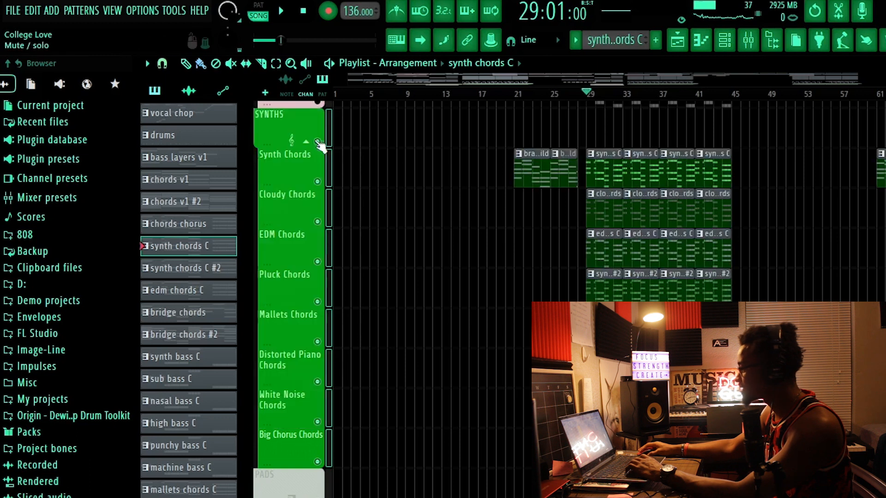
pyautogui.press('space')
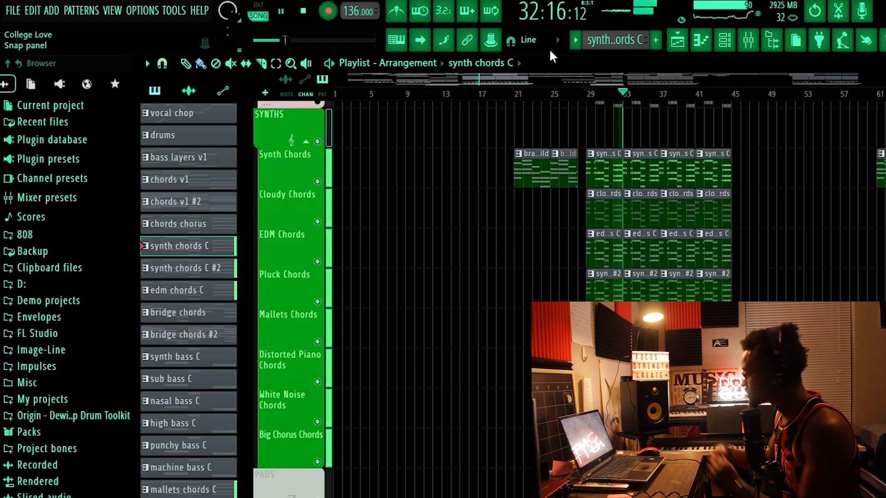
pyautogui.press('space')
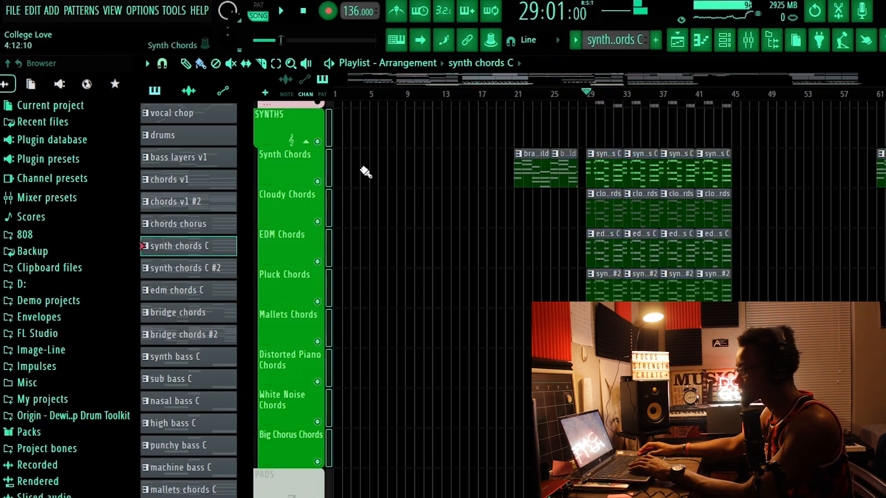
# Collapse the SYNTHS group, then solo PADS with its RHODES track and audition it from bar 13.
pyautogui.click(306, 142)
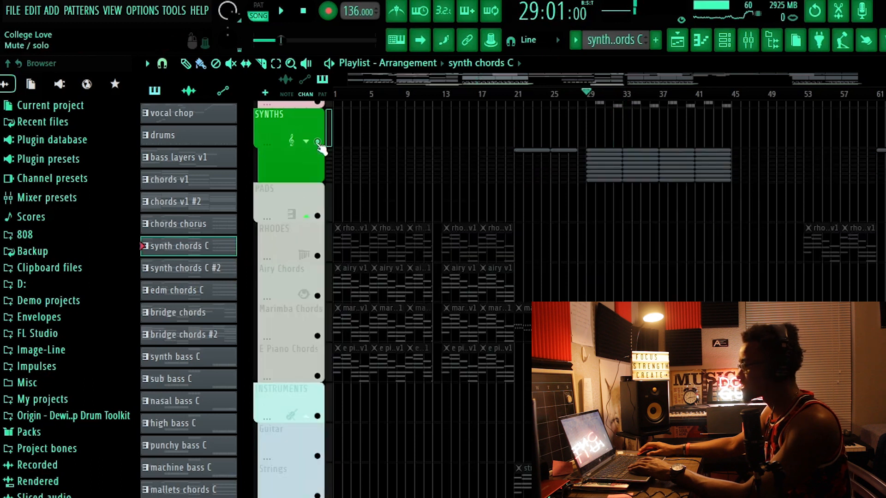
pyautogui.click(312, 214)
pyautogui.click(306, 215)
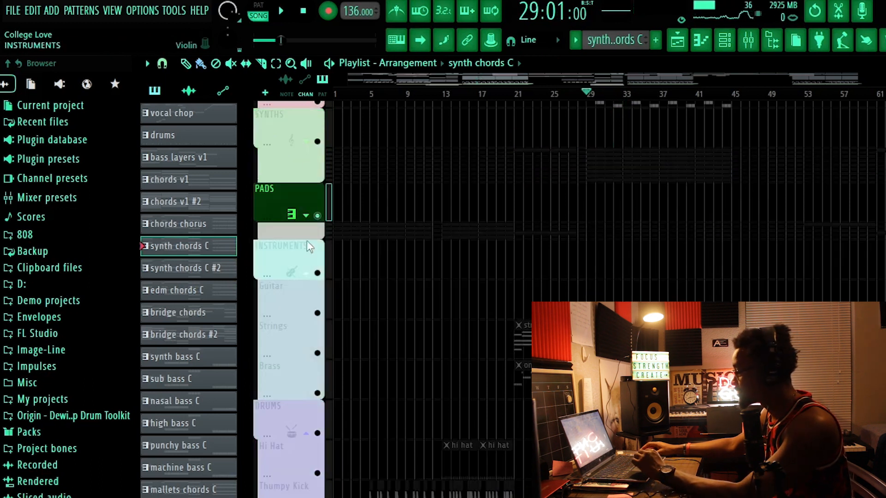
pyautogui.click(306, 215)
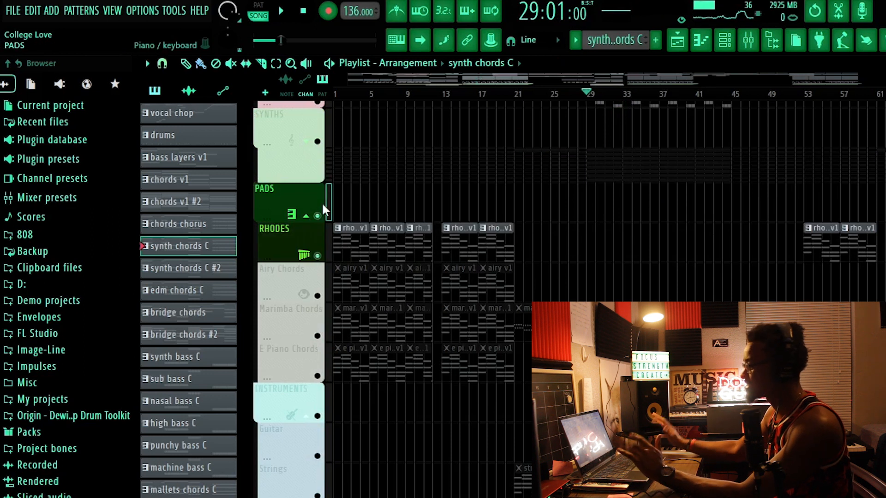
pyautogui.click(443, 92)
pyautogui.press('space')
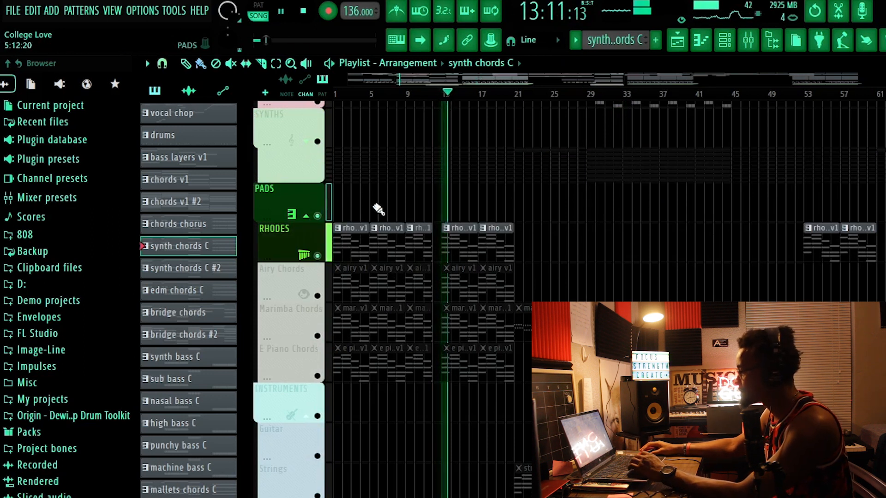
# Solo the Airy Chords track, audition it from bar 13 and stop playback.
pyautogui.rightClick(318, 295)
pyautogui.press('space')
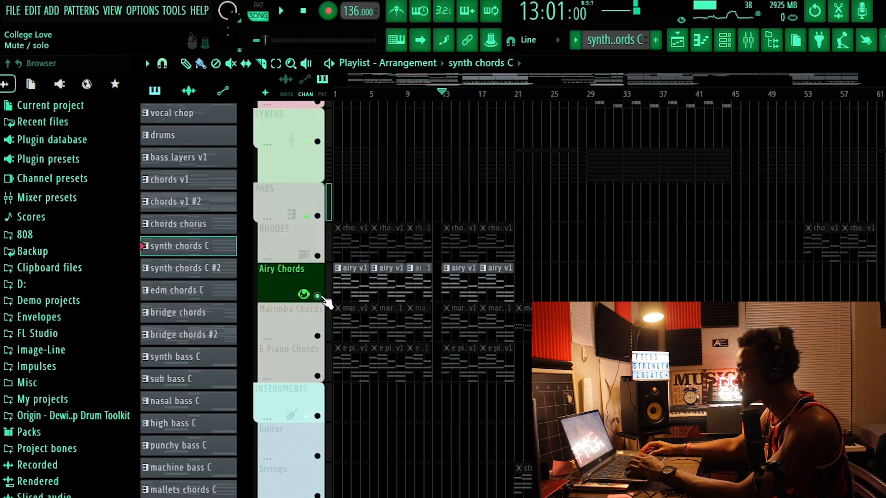
pyautogui.press('space')
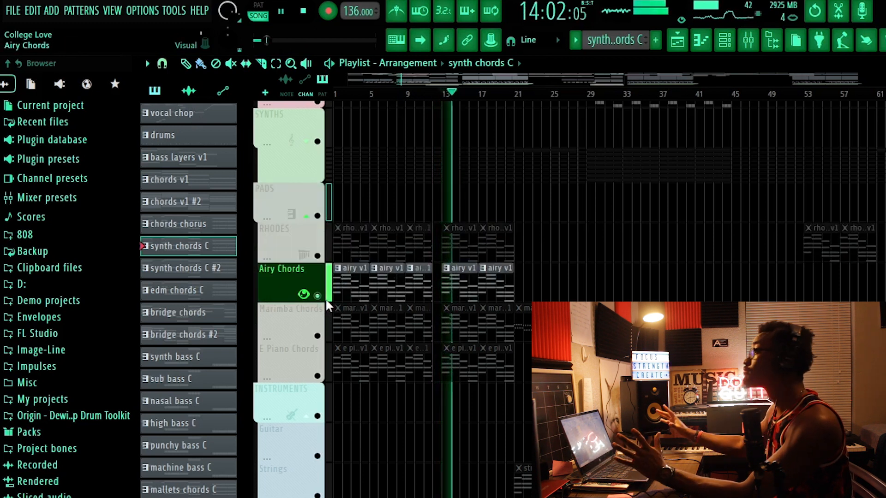
pyautogui.press('space')
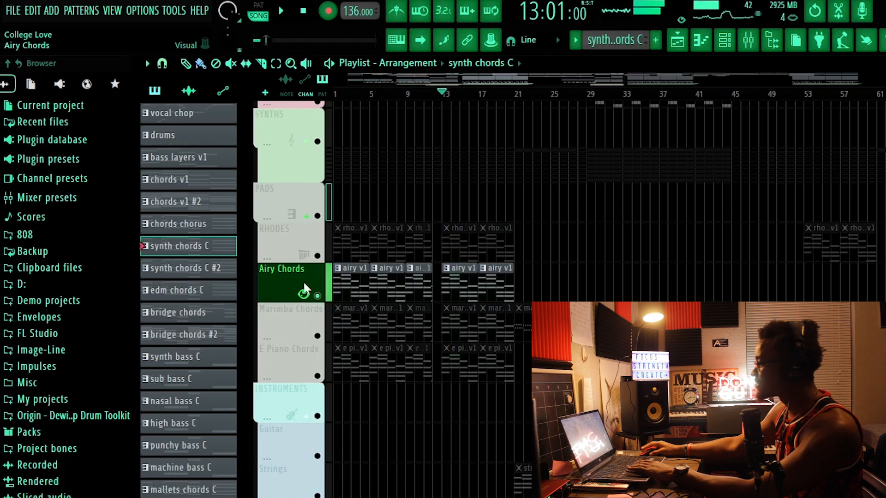
# Solo the Marimba Chords and E Piano Chords tracks one after the other, auditioning each from bar 13.
pyautogui.rightClick(318, 336)
pyautogui.press('space')
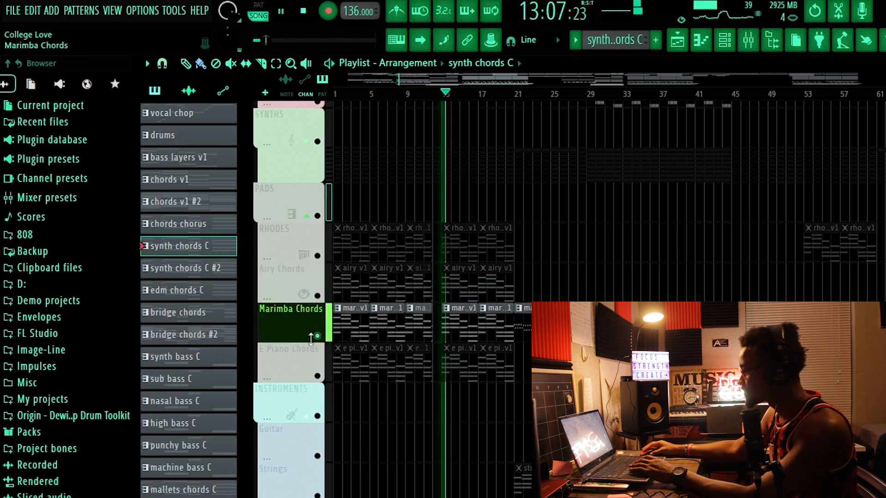
pyautogui.rightClick(317, 376)
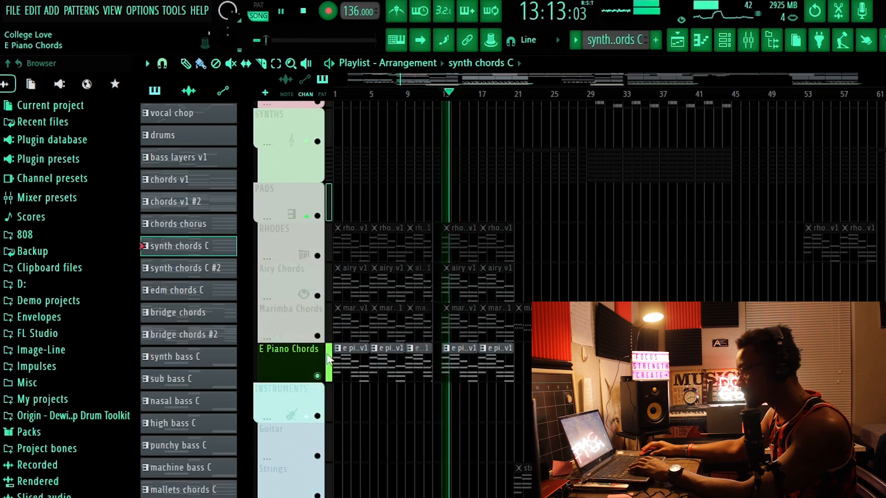
pyautogui.press('space')
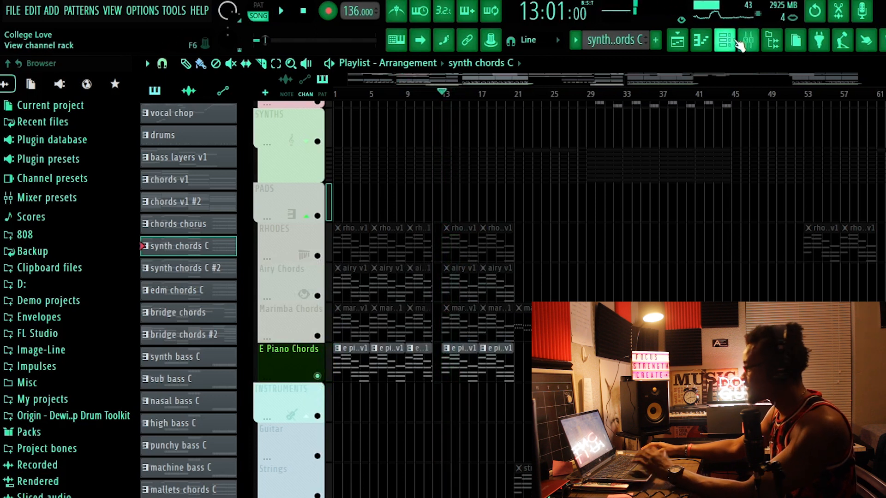
# Show the SYNTHS channels in the channel rack, then close the rack.
pyautogui.click(738, 45)
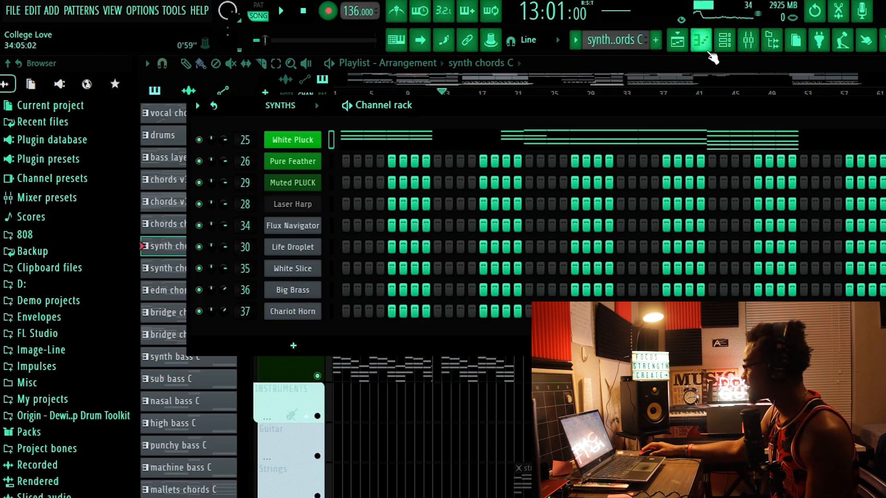
pyautogui.click(691, 41)
# Solo the Strings track in the INSTRUMENTS group and audition it from bar 21.
pyautogui.scroll(-6, 339, 318)
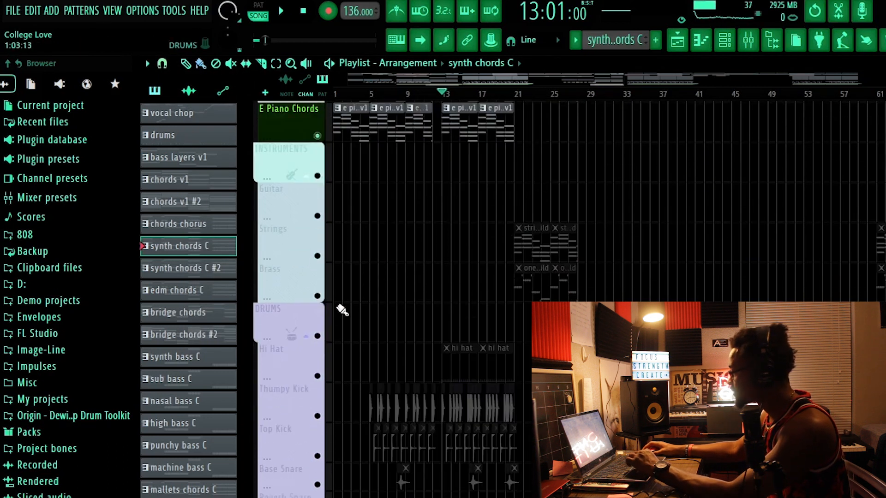
pyautogui.scroll(2, 340, 318)
pyautogui.click(319, 337)
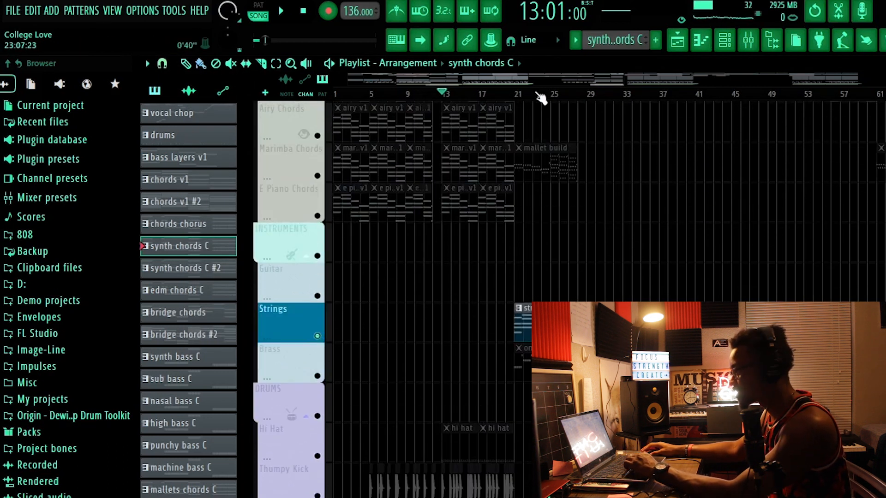
pyautogui.press('space')
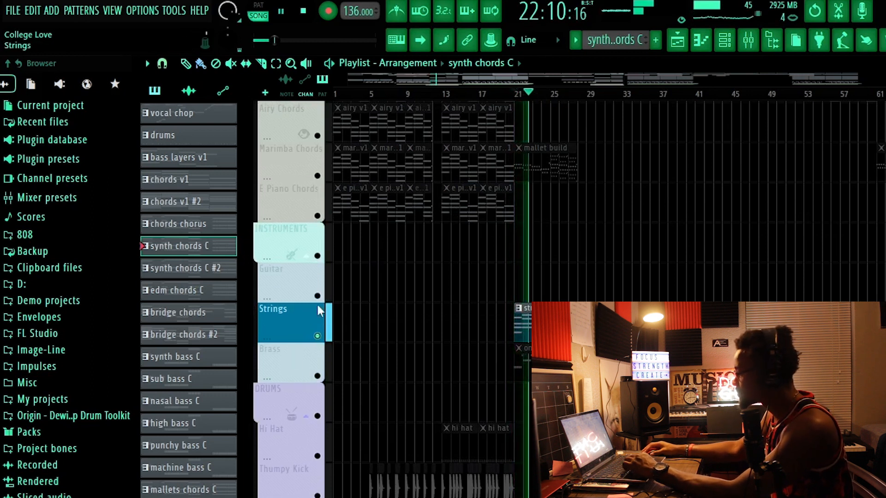
# Solo the Brass track, audition it from bar 21 and stop playback.
pyautogui.click(323, 379)
pyautogui.press('space')
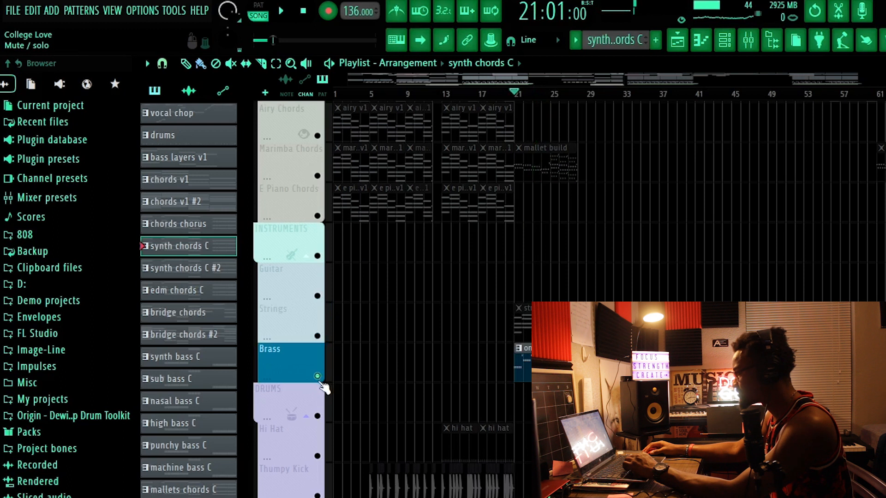
pyautogui.press('space')
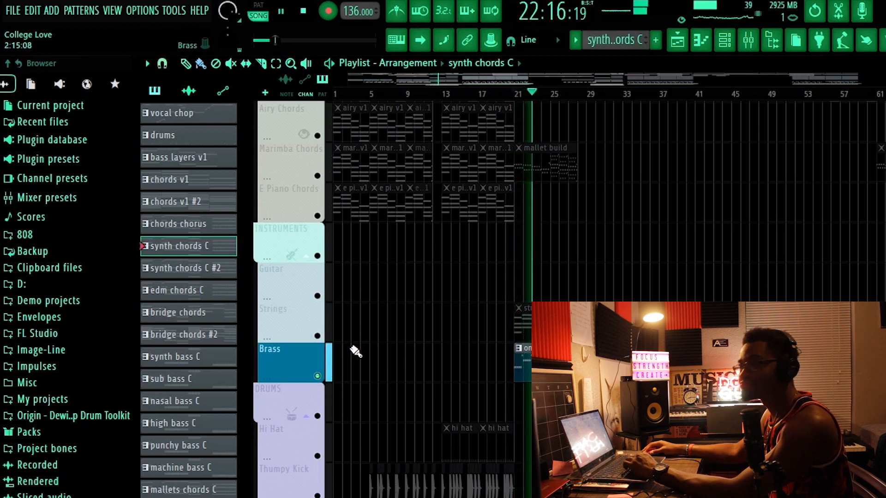
pyautogui.scroll(-2, 371, 350)
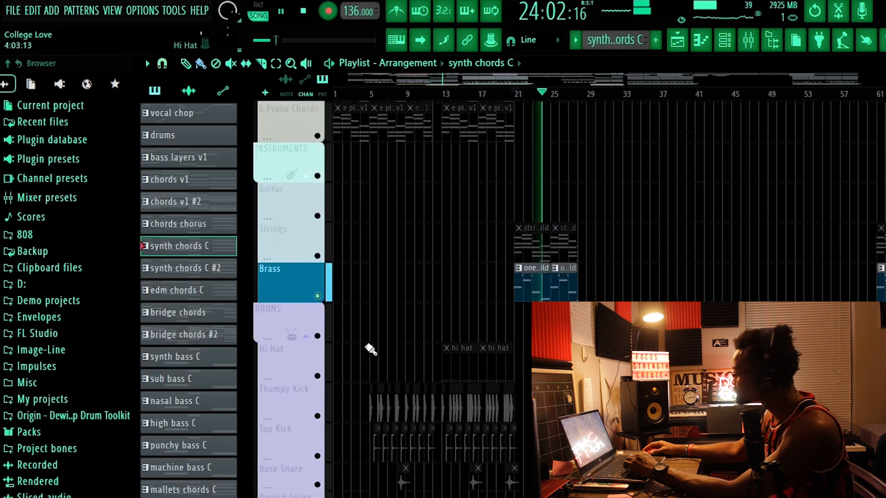
pyautogui.press('space')
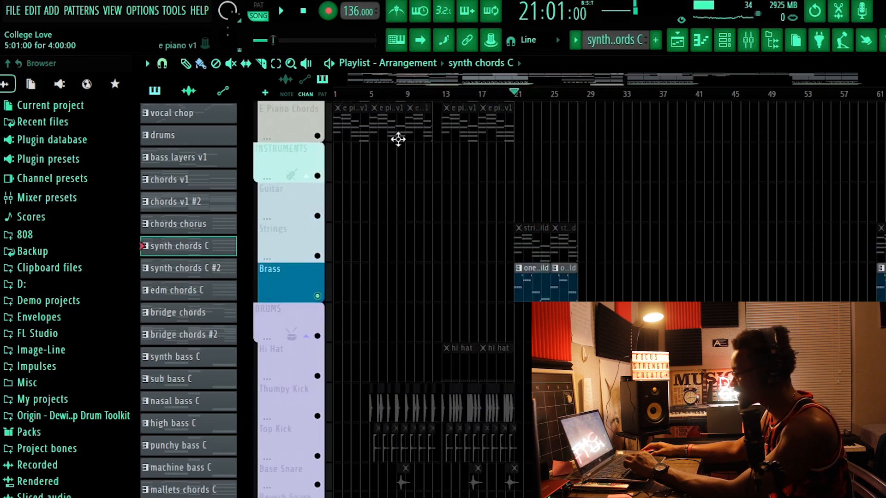
# Look through the playlist's track groups, from CHORDS and BASSES down to DRUMS and Risers & FX.
pyautogui.scroll(-15, 400, 168)
pyautogui.scroll(4, 399, 211)
pyautogui.scroll(-4, 519, 99)
pyautogui.scroll(3, 487, 103)
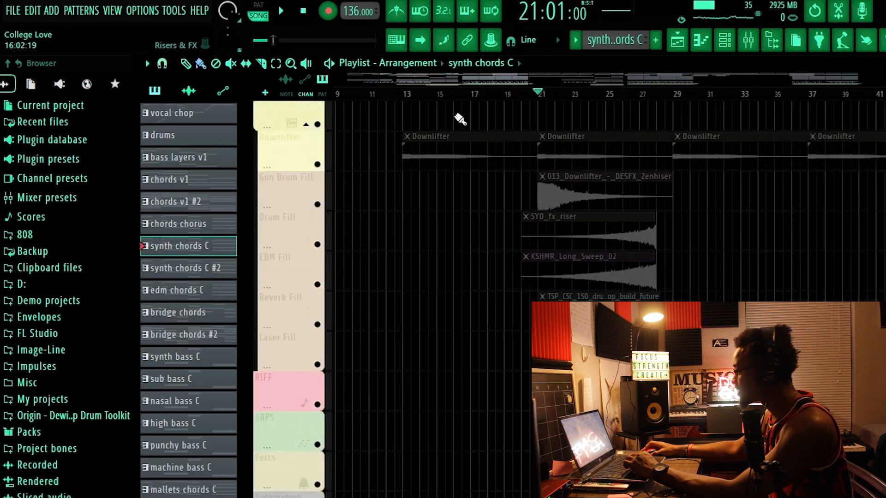
pyautogui.scroll(-4, 455, 99)
pyautogui.scroll(12, 451, 142)
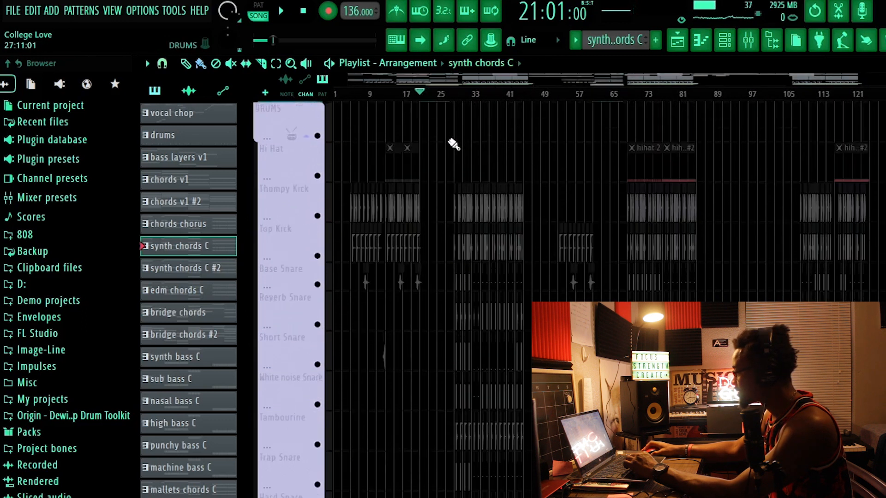
pyautogui.scroll(8, 453, 144)
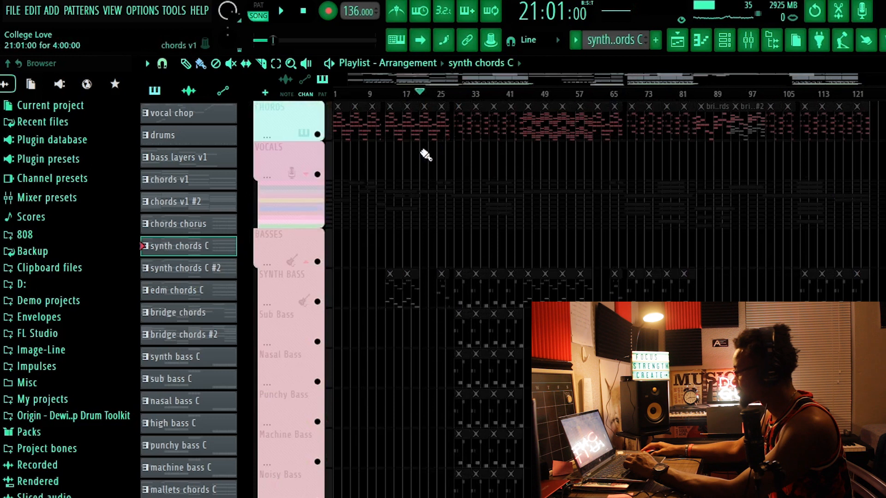
pyautogui.scroll(-20, 426, 156)
pyautogui.scroll(6, 357, 282)
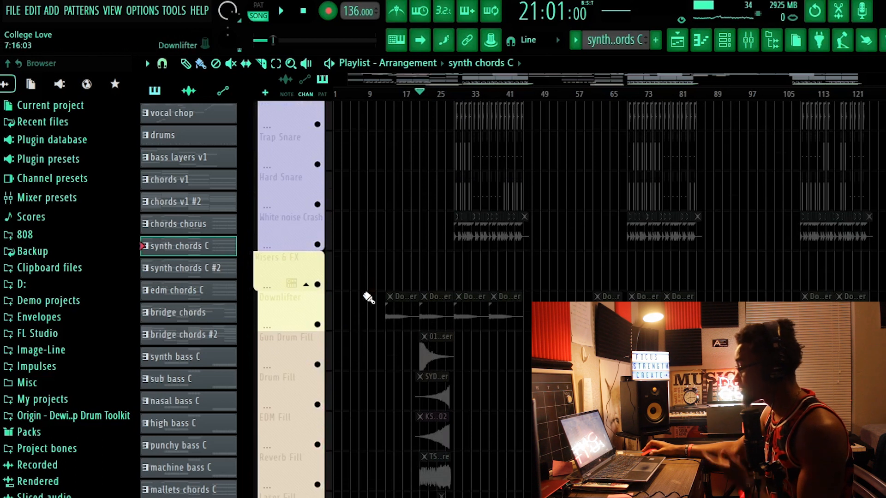
pyautogui.scroll(10, 368, 297)
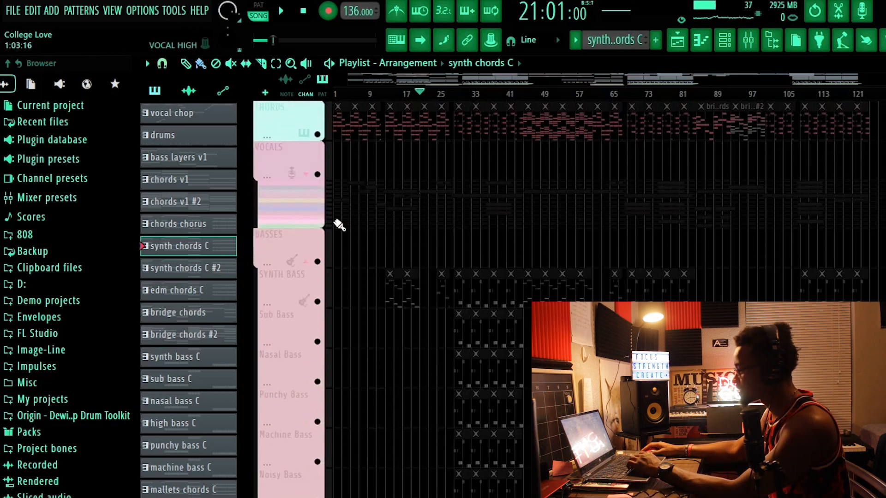
# Unmute all track groups except CHORDS' own state and play the arrangement from bar 1, stopping after the opening bars.
pyautogui.click(323, 177)
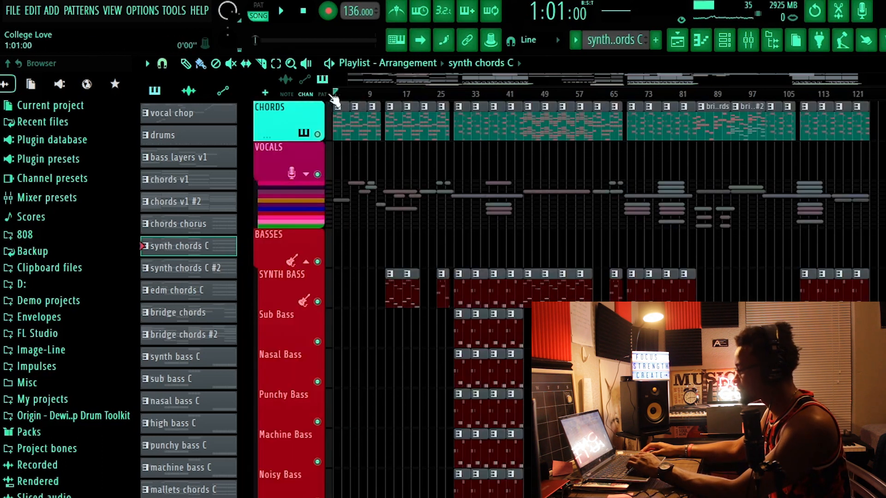
pyautogui.press('space')
pyautogui.scroll(-4, 362, 163)
pyautogui.scroll(1, 408, 196)
pyautogui.scroll(-6, 407, 196)
pyautogui.scroll(-2, 406, 195)
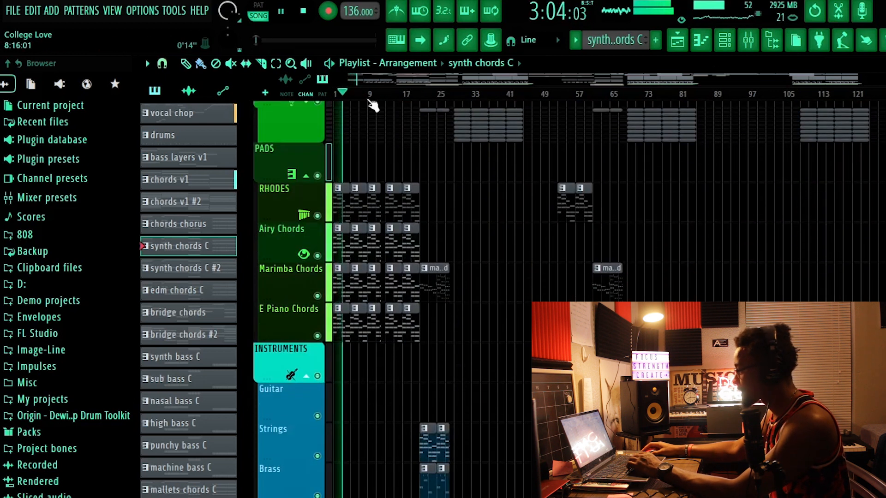
pyautogui.press('space')
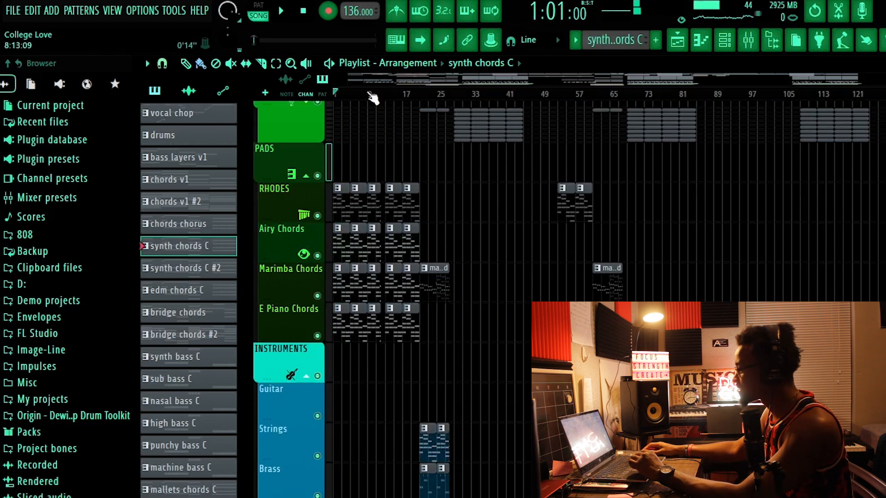
# Play the full arrangement from bar 7 while viewing the PADS tracks, and stop playback.
pyautogui.scroll(8, 366, 194)
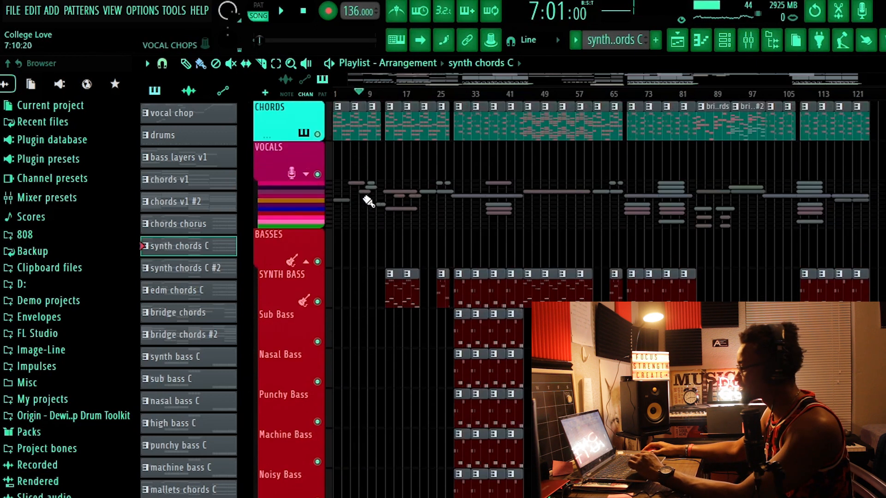
pyautogui.scroll(-8, 370, 209)
pyautogui.press('space')
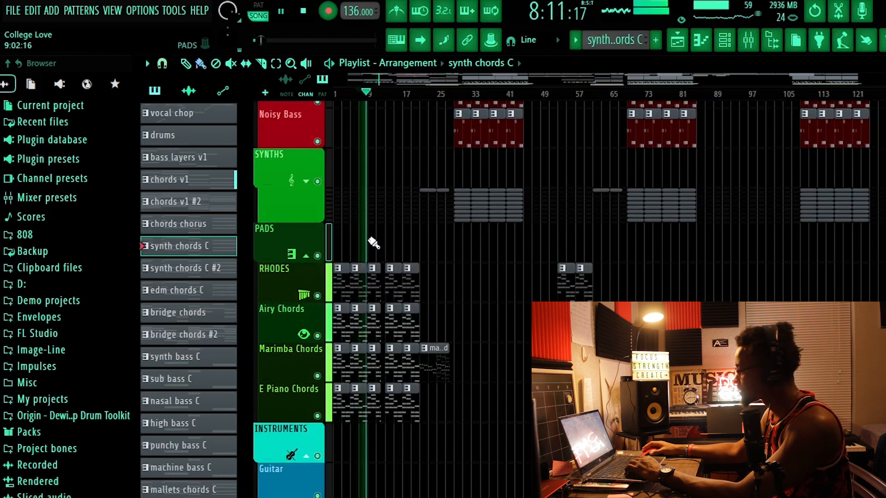
pyautogui.press('space')
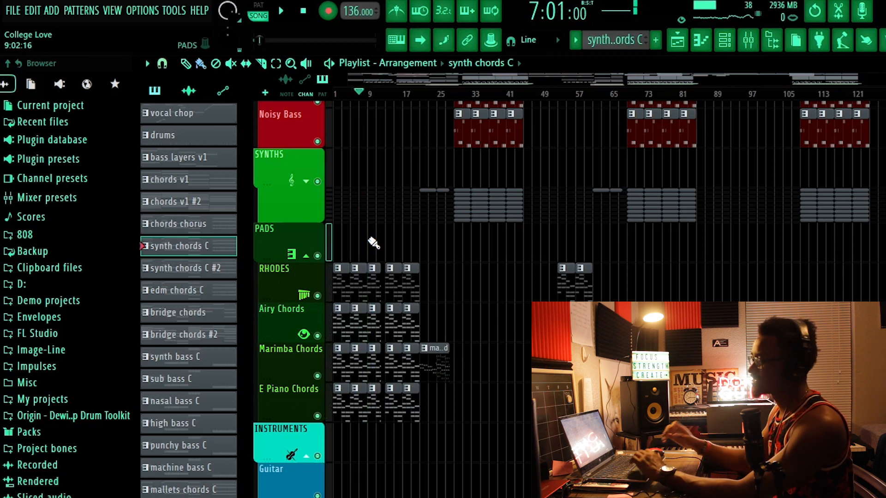
# Examine how the clips are laid out in the BASSES, SYNTHS, DRUMS and Risers & FX tracks.
pyautogui.scroll(-3, 342, 304)
pyautogui.scroll(1, 388, 304)
pyautogui.scroll(6, 411, 159)
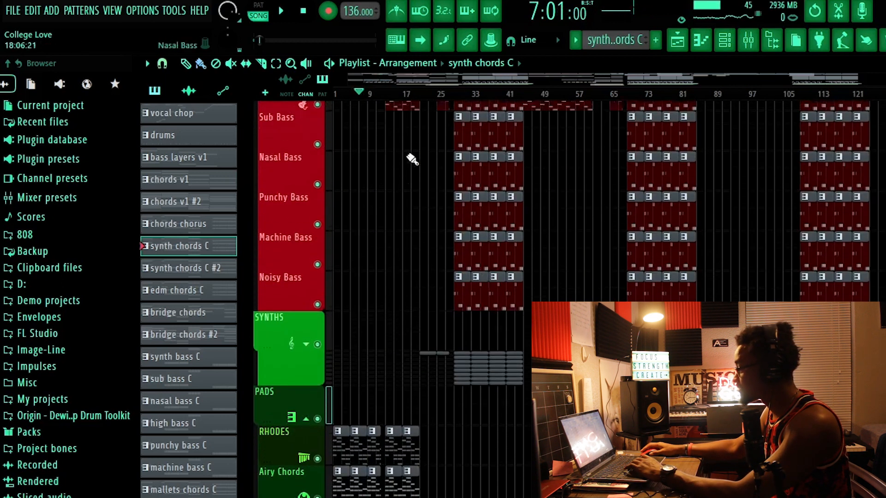
pyautogui.scroll(2, 457, 125)
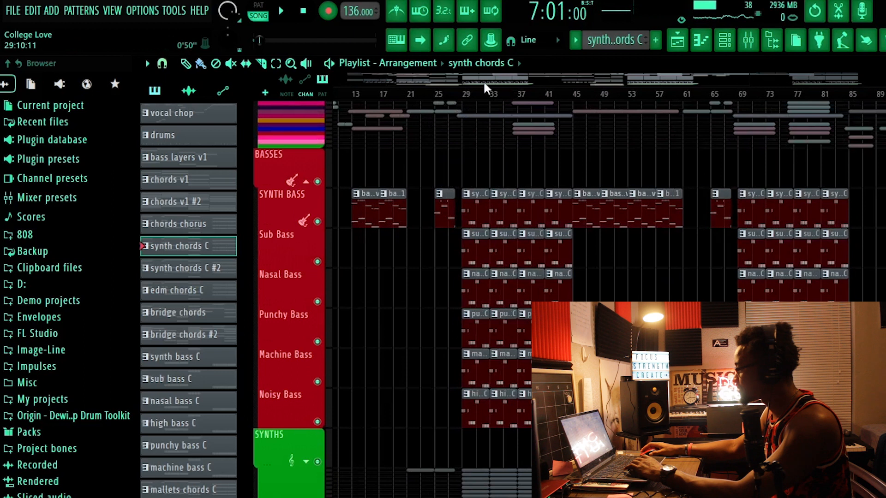
pyautogui.hscroll(-2, 548, 162)
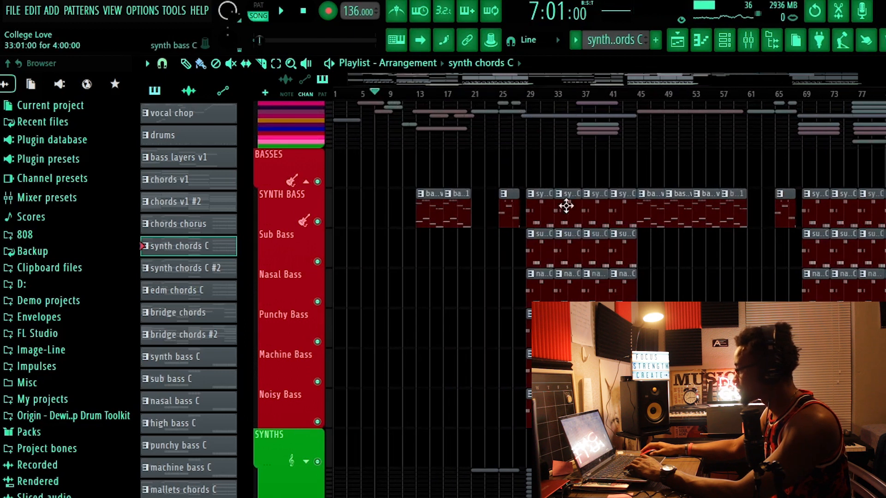
pyautogui.scroll(-5, 563, 204)
pyautogui.scroll(-3, 545, 270)
pyautogui.scroll(3, 544, 271)
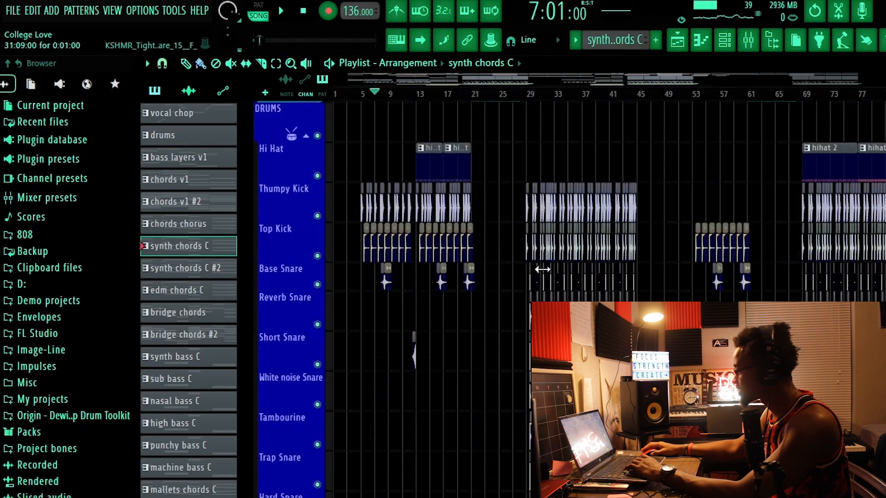
pyautogui.scroll(-12, 543, 271)
# Apply the Dark Red theme preset in the theme settings and return to the playlist.
pyautogui.click(153, 8)
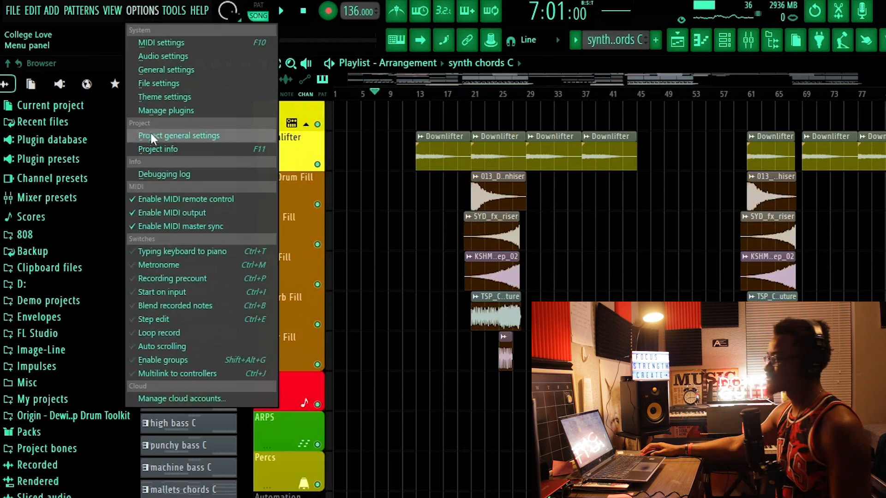
pyautogui.click(157, 97)
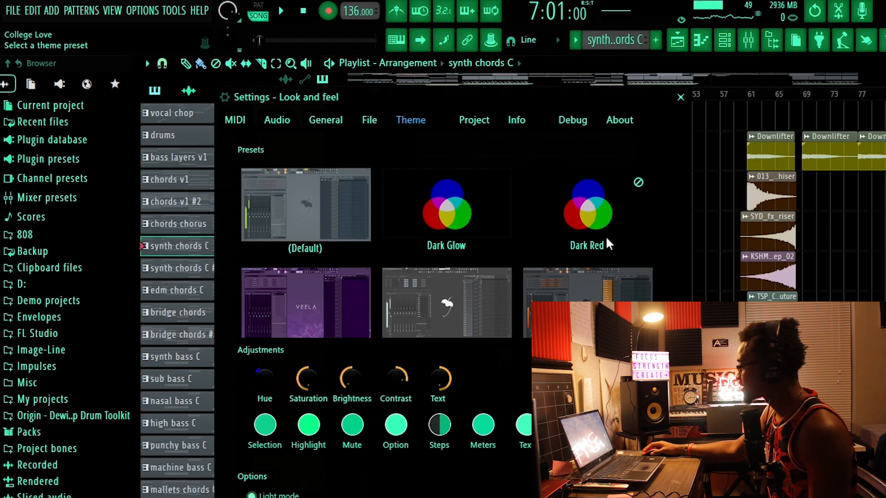
pyautogui.click(610, 218)
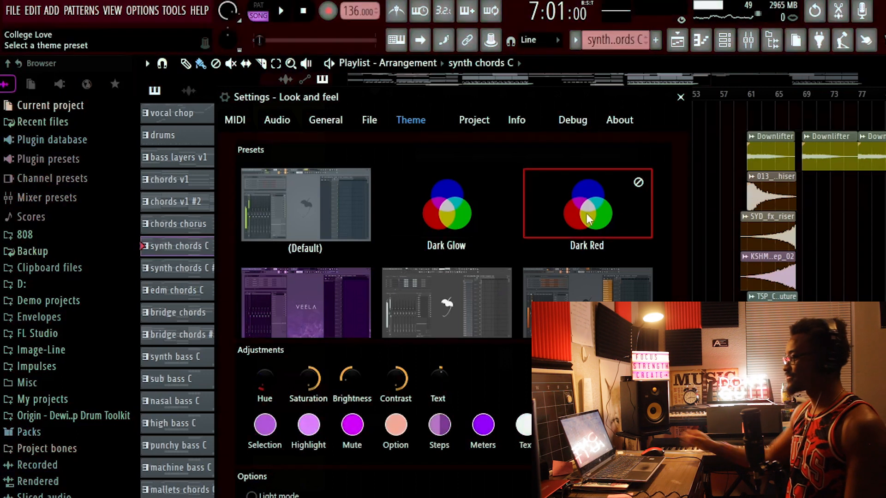
pyautogui.click(829, 95)
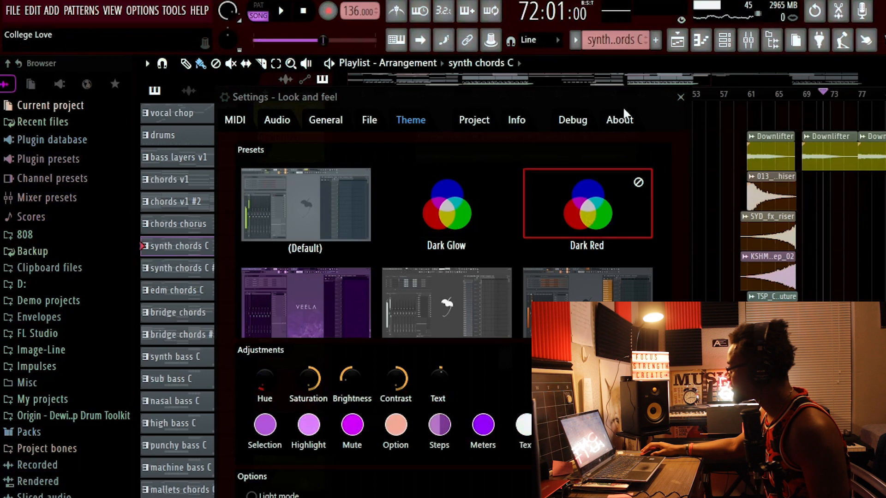
pyautogui.click(684, 95)
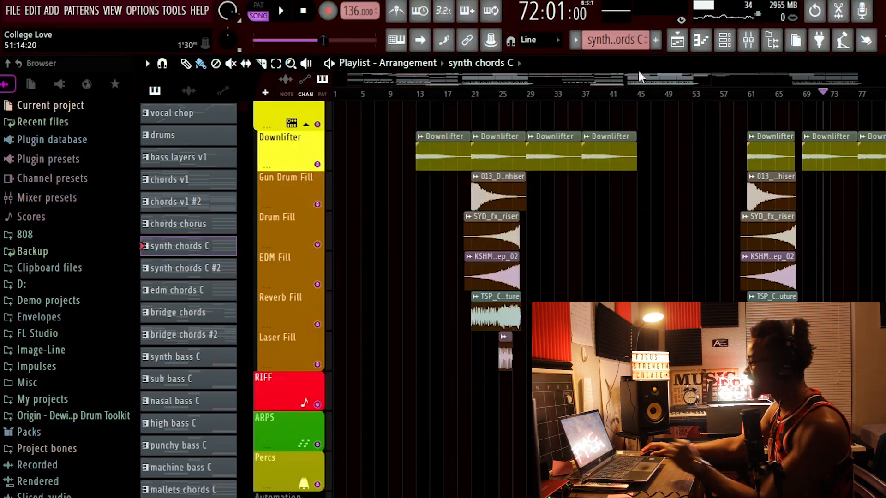
pyautogui.scroll(-6, 453, 225)
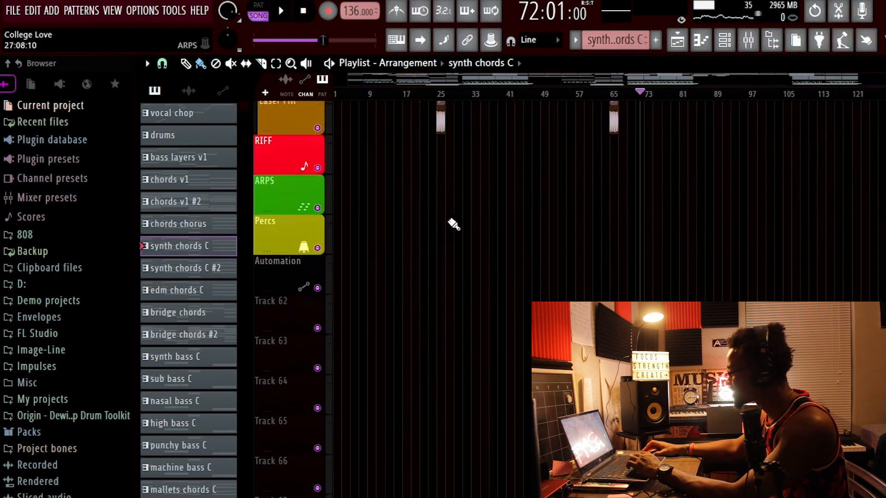
# Bring the Risers & FX tracks into view, play the arrangement from bar 13, and stop playback.
pyautogui.click(748, 40)
pyautogui.click(748, 41)
pyautogui.scroll(-3, 485, 211)
pyautogui.scroll(8, 435, 253)
pyautogui.scroll(2, 431, 256)
pyautogui.scroll(-4, 427, 267)
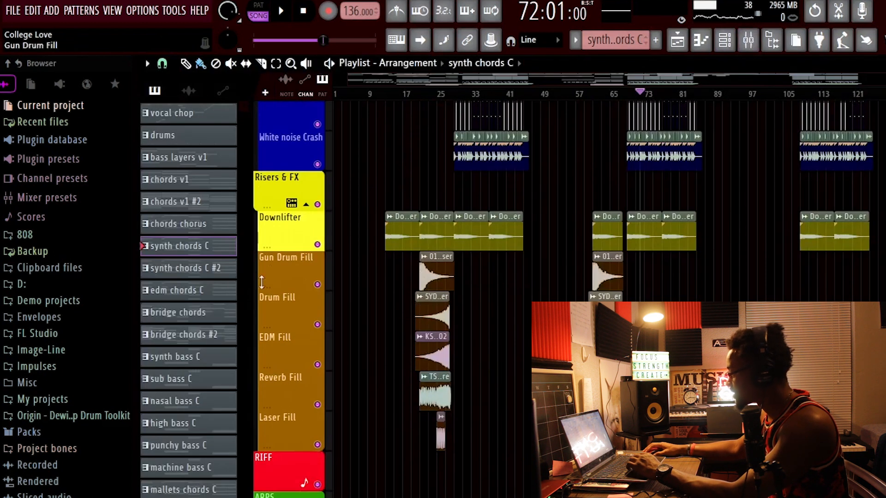
pyautogui.click(383, 89)
pyautogui.press('space')
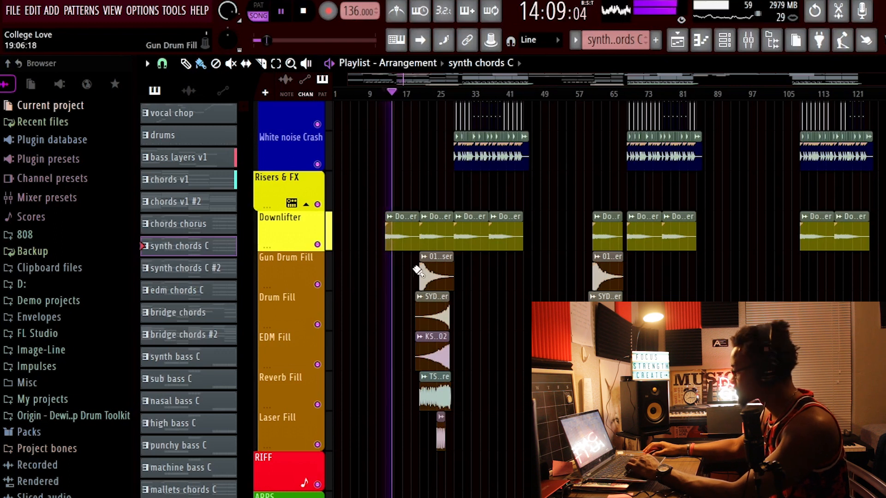
pyautogui.press('space')
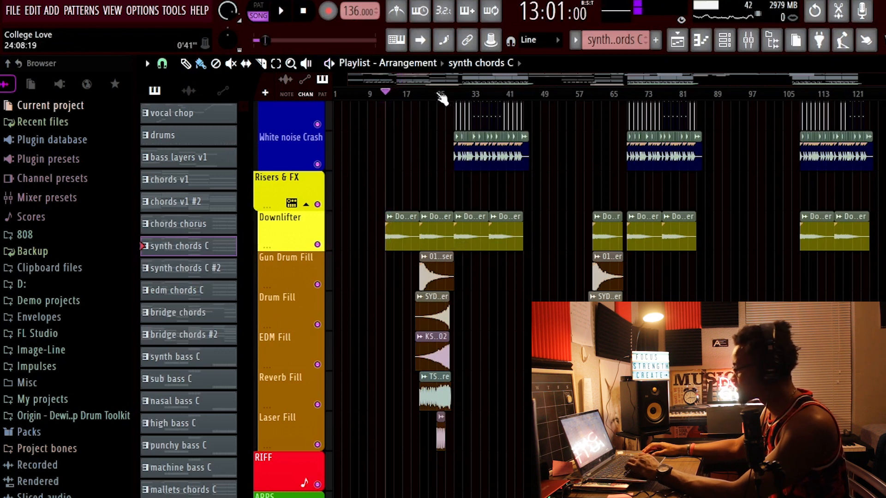
# Play the arrangement from bar 21 while viewing the drum, Risers & FX and bass tracks.
pyautogui.click(424, 93)
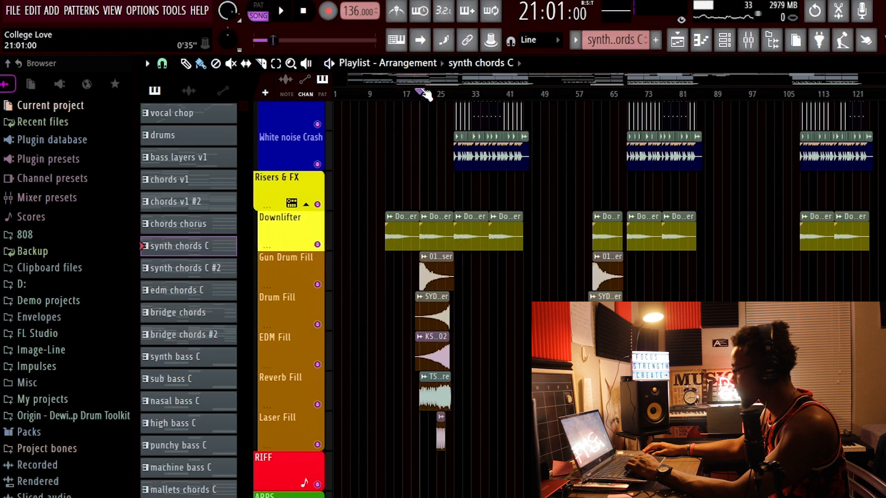
pyautogui.press('space')
pyautogui.scroll(5, 435, 174)
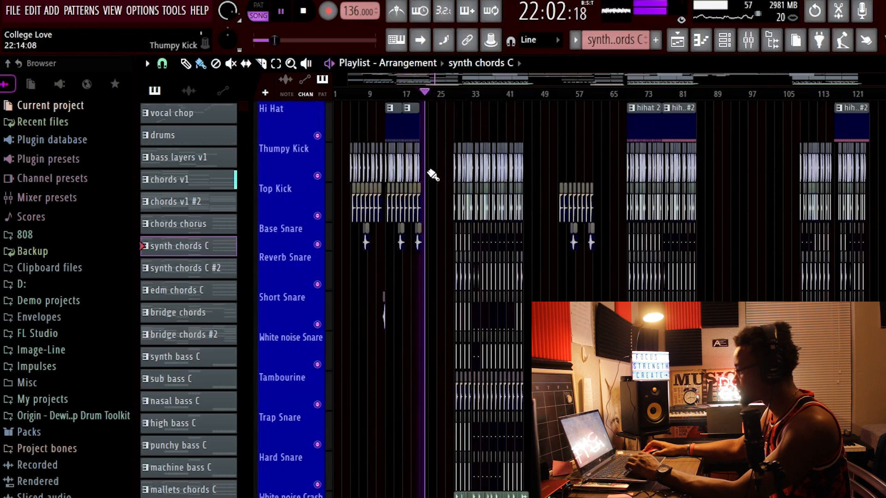
pyautogui.scroll(12, 434, 175)
pyautogui.scroll(-5, 443, 190)
pyautogui.scroll(-20, 447, 196)
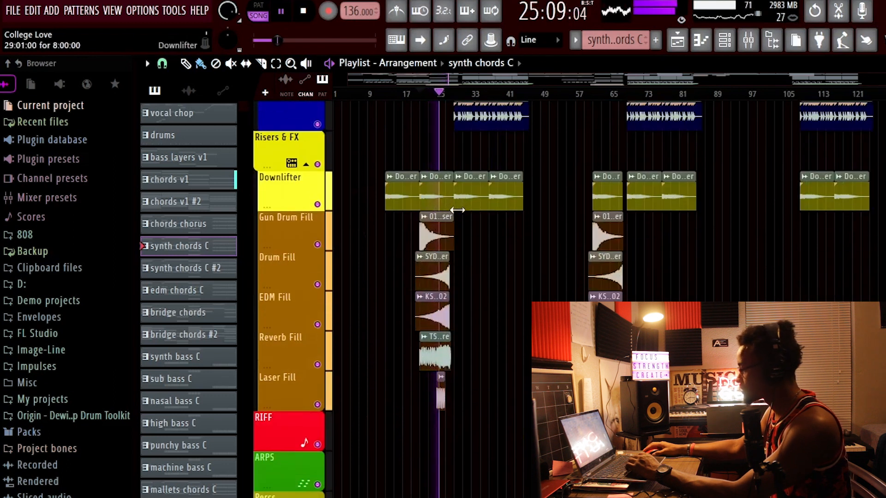
pyautogui.scroll(-5, 459, 213)
pyautogui.scroll(8, 365, 272)
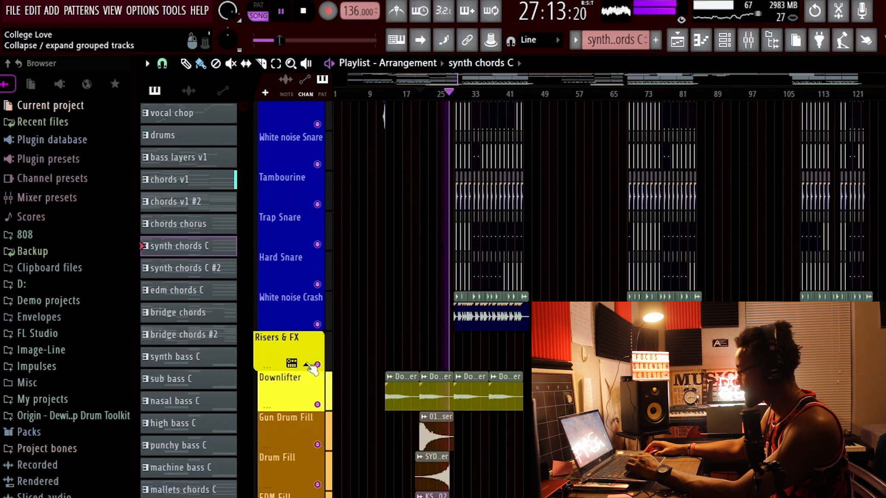
pyautogui.scroll(20, 342, 340)
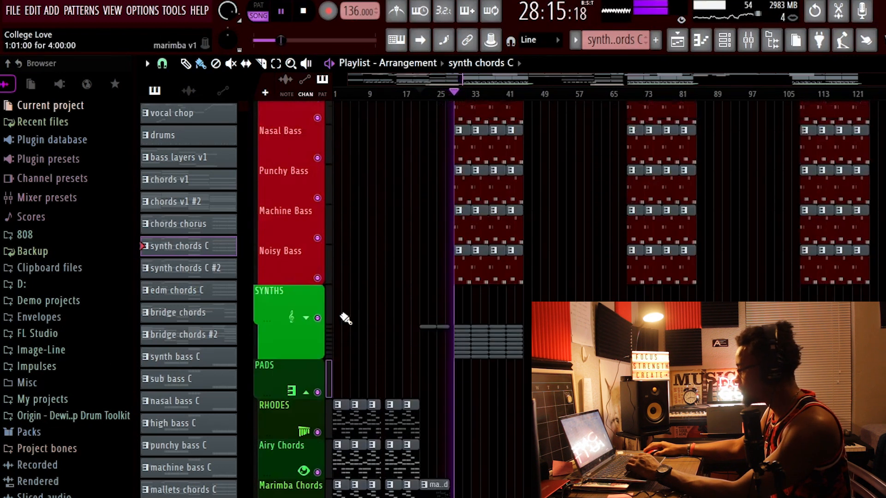
# Stop playback and expand the SYNTHS and VOCALS track groups to show their individual tracks.
pyautogui.scroll(1, 342, 315)
pyautogui.click(307, 341)
pyautogui.press('space')
pyautogui.scroll(6, 325, 330)
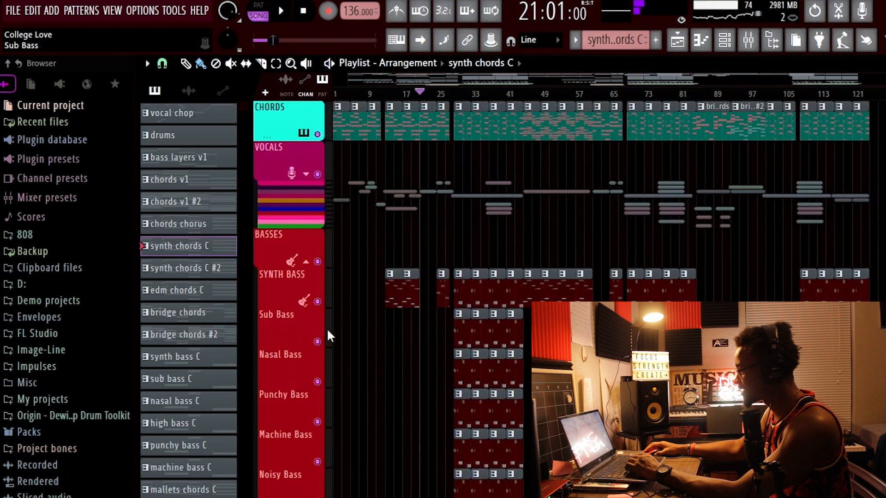
pyautogui.click(307, 176)
pyautogui.scroll(-3, 379, 286)
pyautogui.scroll(3, 392, 272)
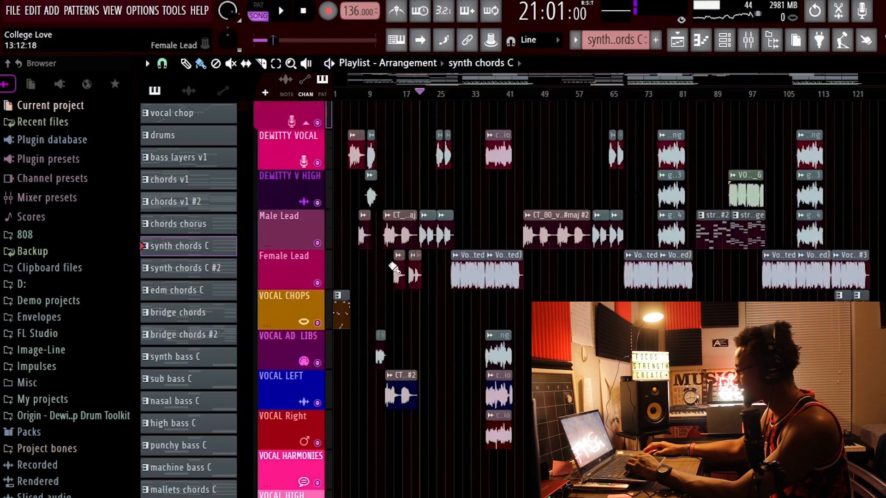
# Examine the clips in the VOCALS, BASSES, SYNTHS and PADS tracks, and place the playhead at bar 29.
pyautogui.scroll(-5, 431, 296)
pyautogui.scroll(-6, 434, 301)
pyautogui.scroll(-9, 434, 249)
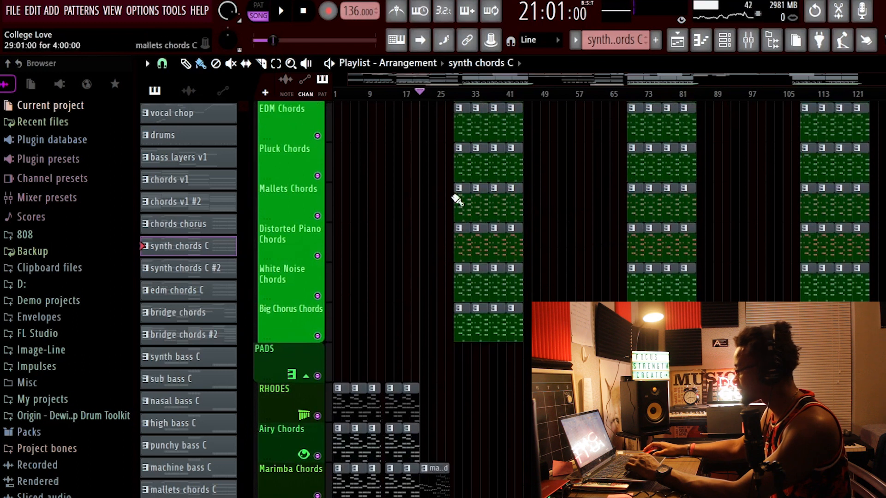
pyautogui.scroll(2, 496, 113)
pyautogui.click(458, 93)
pyautogui.scroll(-5, 555, 318)
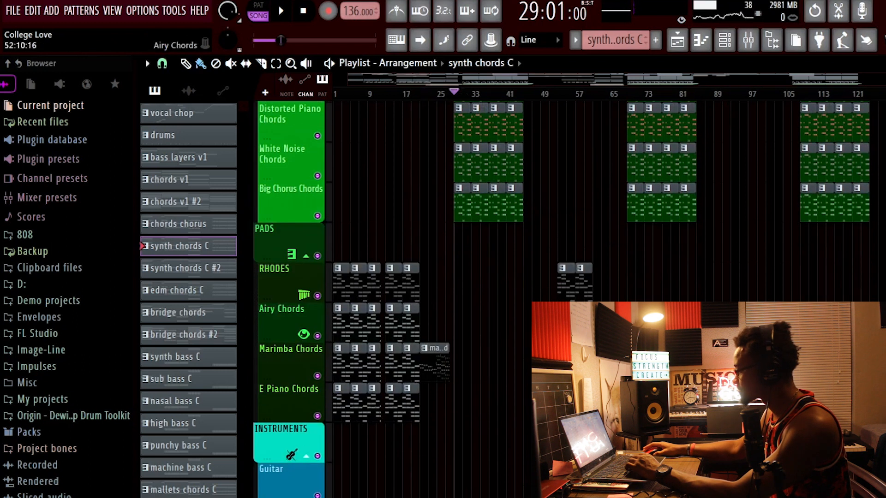
pyautogui.scroll(6, 578, 319)
pyautogui.scroll(14, 555, 259)
pyautogui.moveTo(492, 84); pyautogui.dragTo(590, 99)
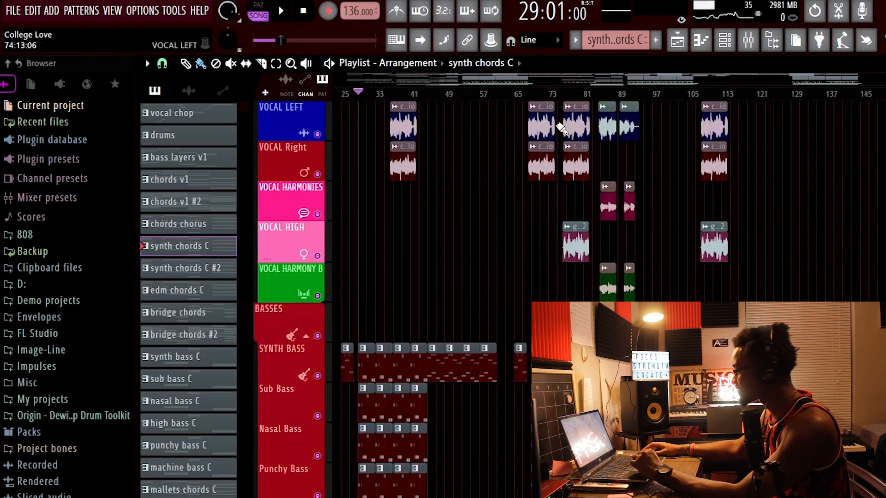
pyautogui.hotkey('alt', 'Tab')
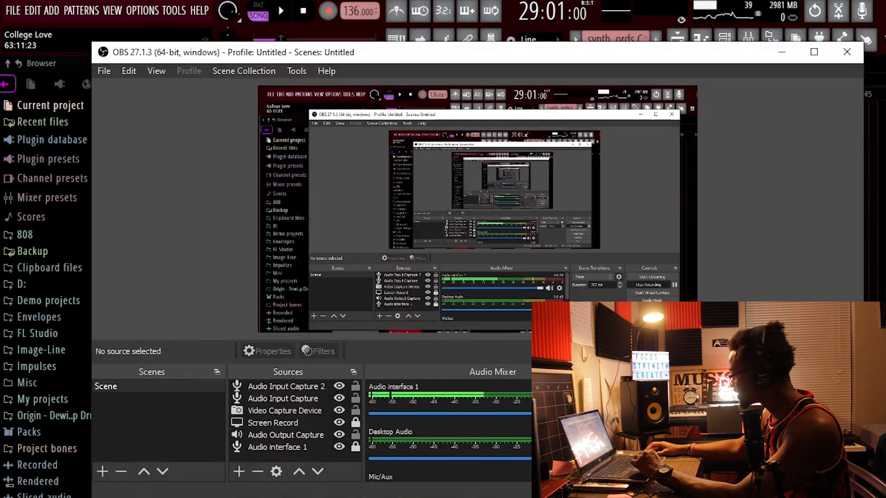
pyautogui.hotkey('alt', 'Tab')
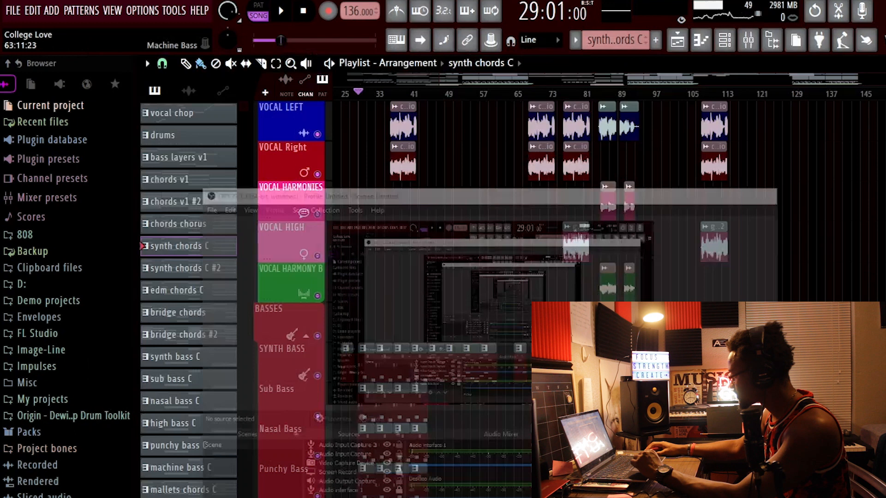
# Play the bridge from bar 85 while viewing the lead vocal and vocal harmony tracks, and stop playback.
pyautogui.scroll(8, 621, 174)
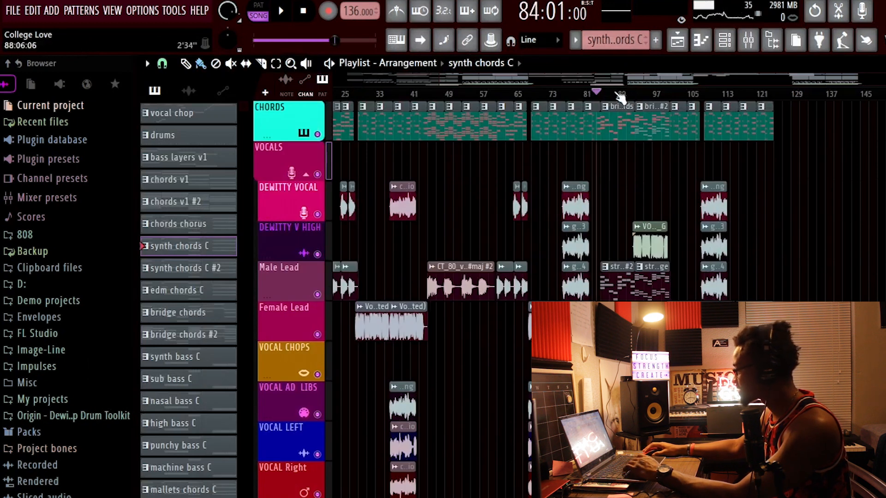
pyautogui.press('space')
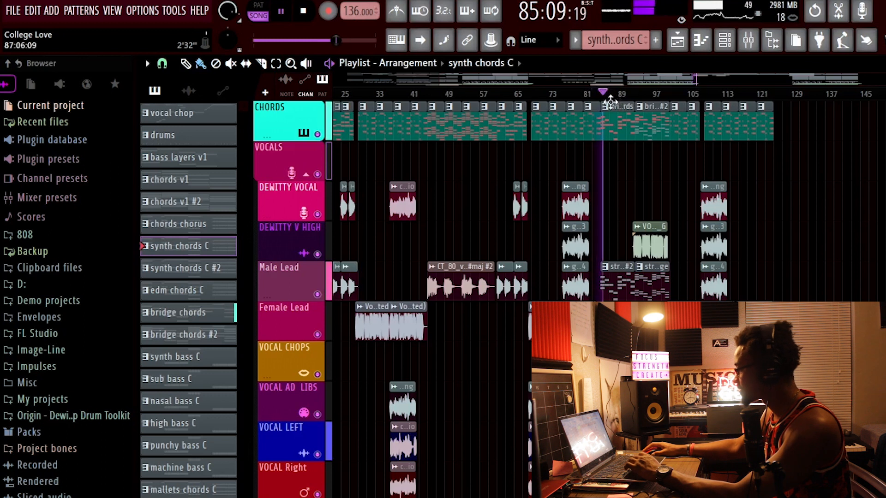
pyautogui.scroll(-8, 643, 138)
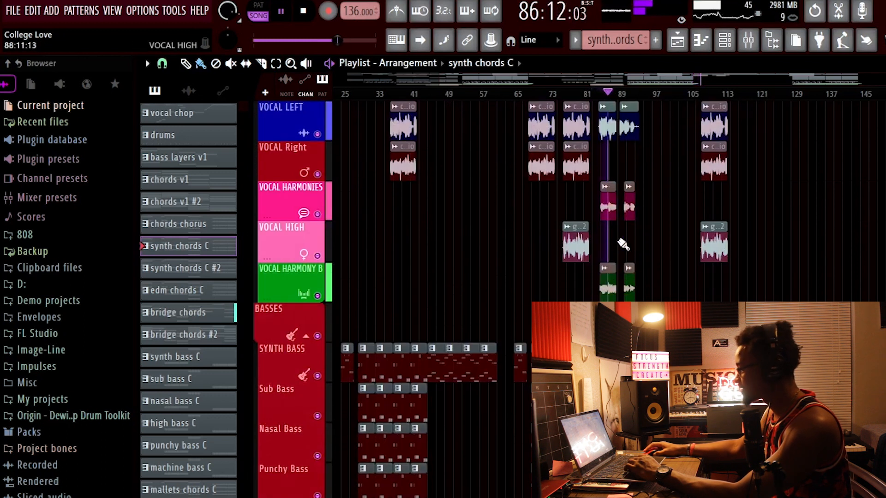
pyautogui.scroll(6, 611, 258)
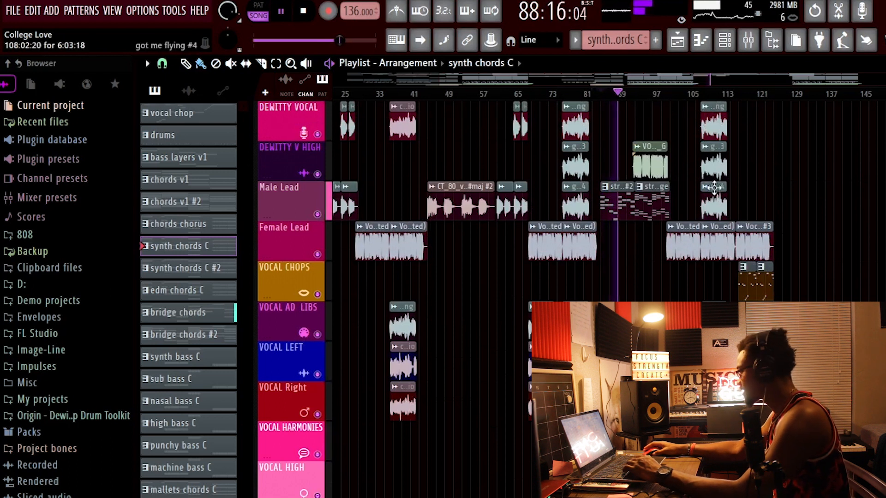
pyautogui.press('space')
# Review the vocal tracks around the last chorus, play the arrangement from bar 101, and stop playback.
pyautogui.scroll(-5, 683, 217)
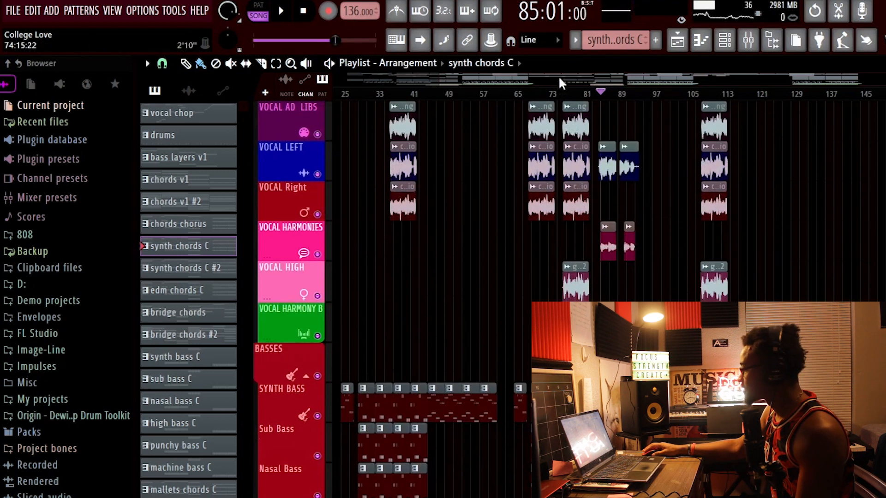
pyautogui.scroll(7, 447, 143)
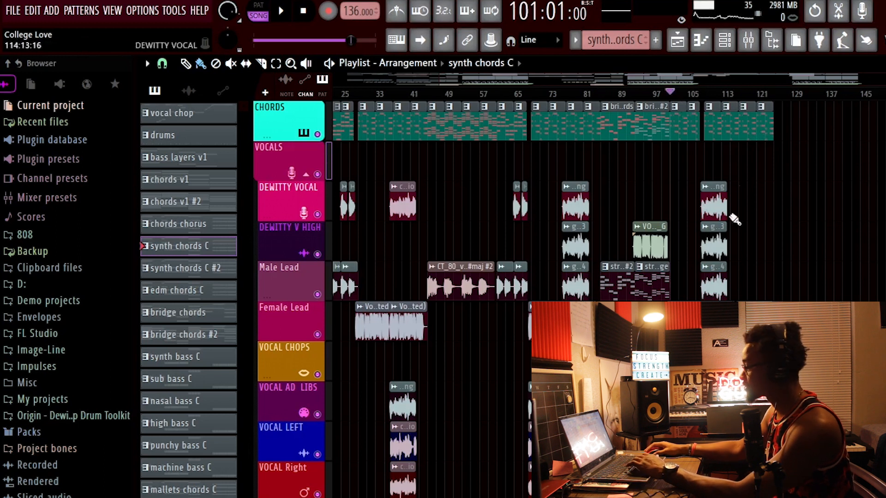
pyautogui.scroll(-10, 706, 253)
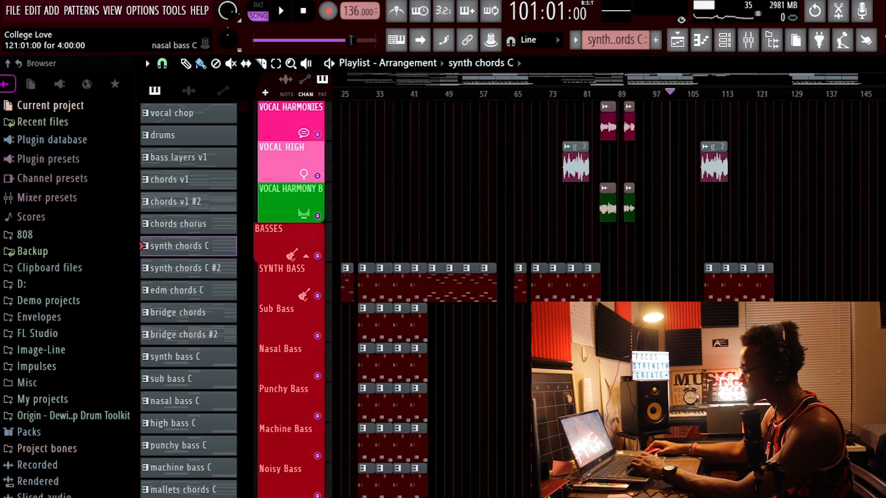
pyautogui.scroll(10, 691, 268)
pyautogui.press('space')
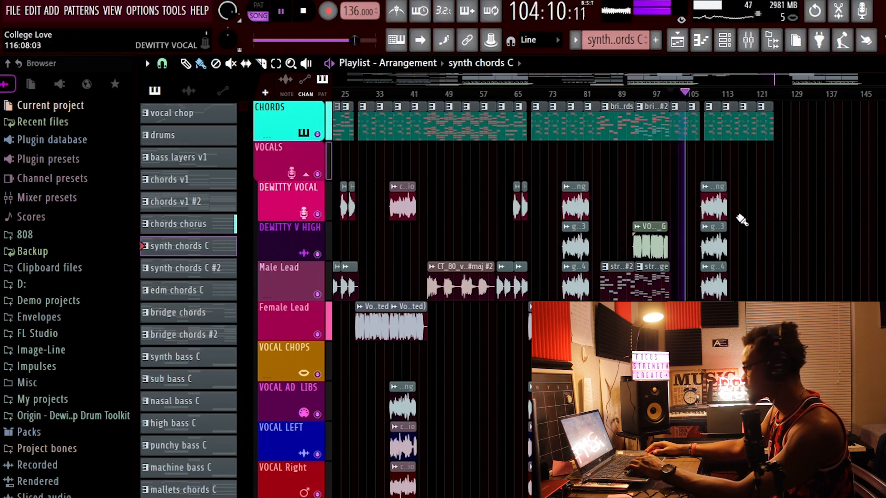
pyautogui.press('space')
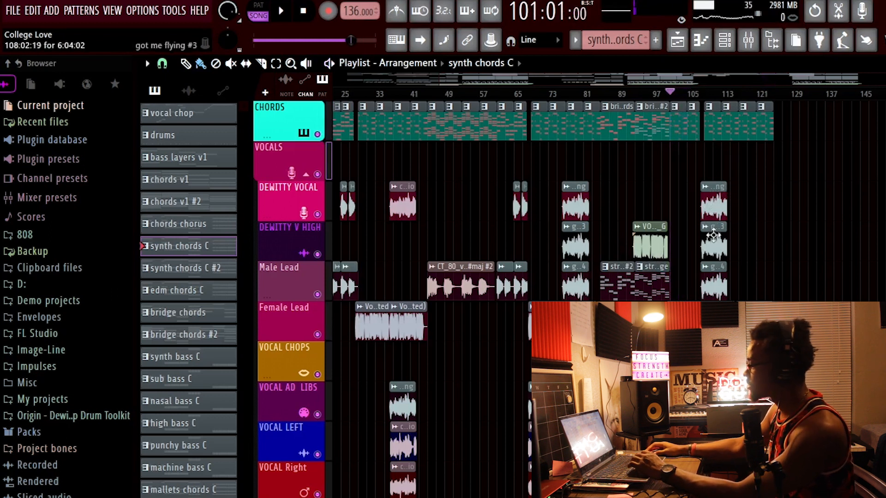
# Open the mixer and inspect the bass channels, including Just the Sub GOL and the BASS BUS effects.
pyautogui.scroll(-9, 747, 203)
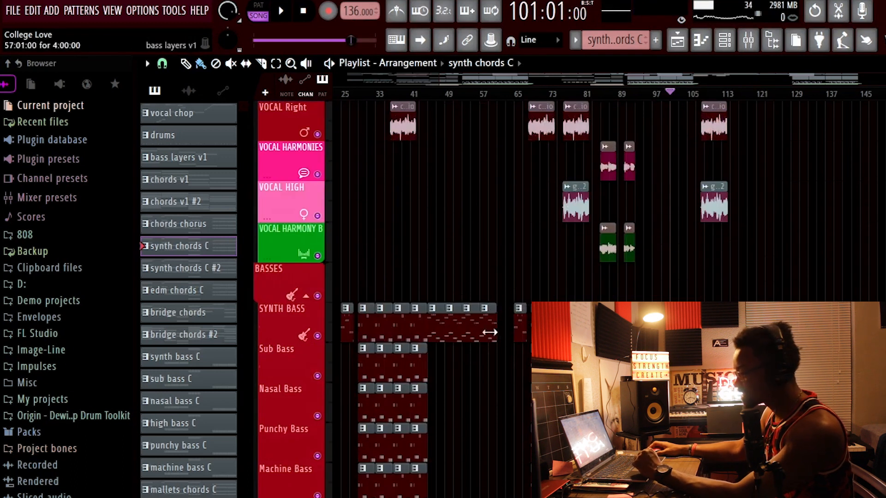
pyautogui.scroll(9, 495, 334)
pyautogui.click(747, 51)
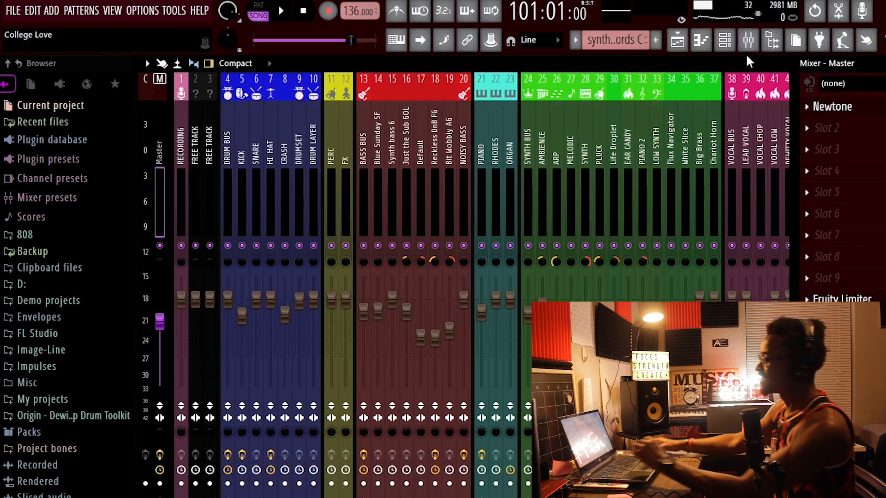
pyautogui.click(207, 146)
pyautogui.moveTo(204, 143); pyautogui.dragTo(411, 226)
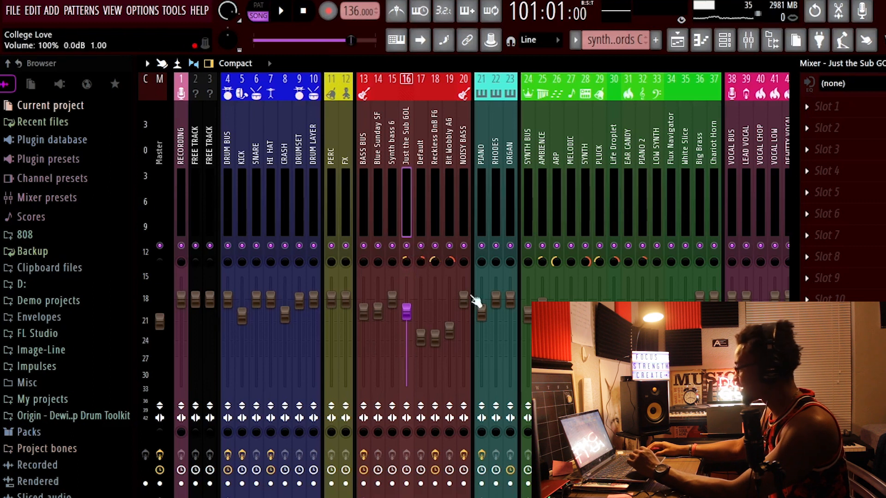
pyautogui.moveTo(530, 154); pyautogui.dragTo(369, 182)
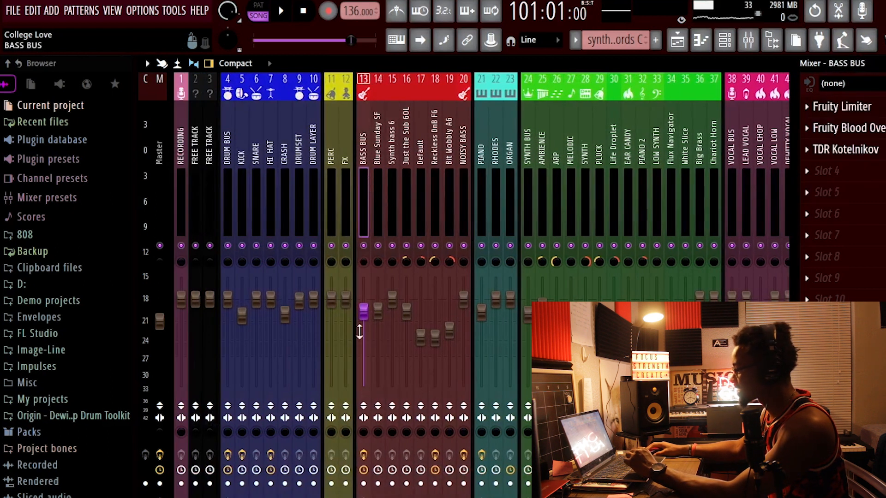
# Inspect the effects on the DRUM BUS, KICK and HI HAT channels, including HI HAT's Fruity parametric EQ 2 curve.
pyautogui.moveTo(399, 225); pyautogui.dragTo(231, 194)
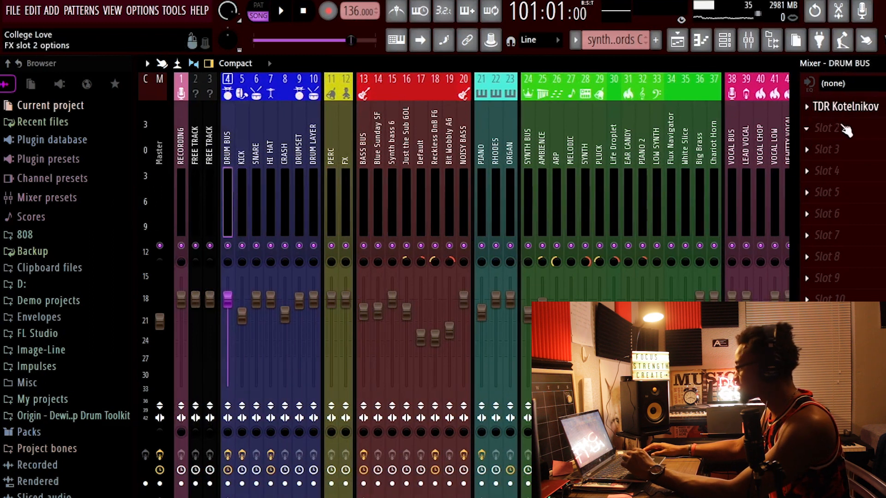
pyautogui.click(247, 157)
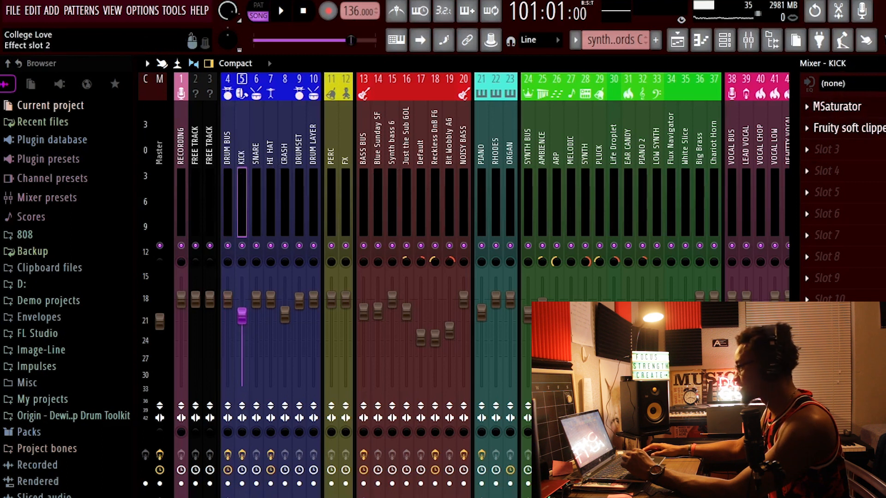
pyautogui.moveTo(257, 194)
pyautogui.mouseDown()
pyautogui.moveTo(297, 192)
pyautogui.moveTo(271, 193)
pyautogui.mouseUp()
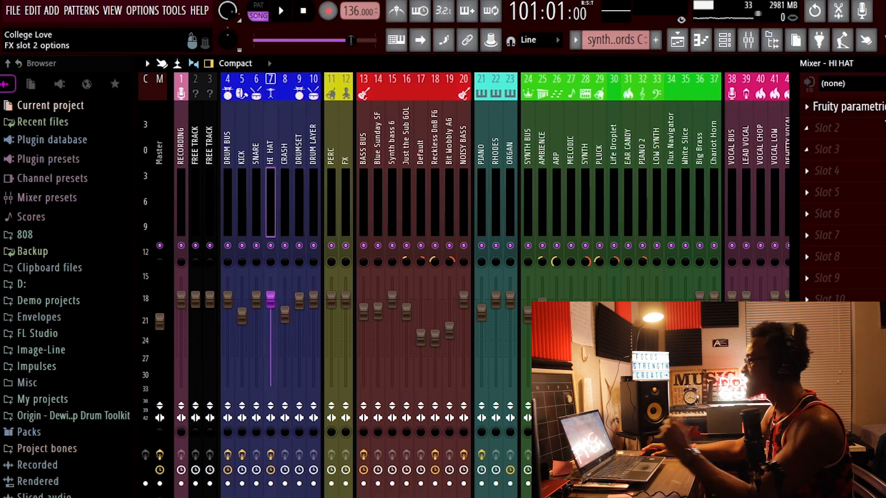
pyautogui.click(844, 106)
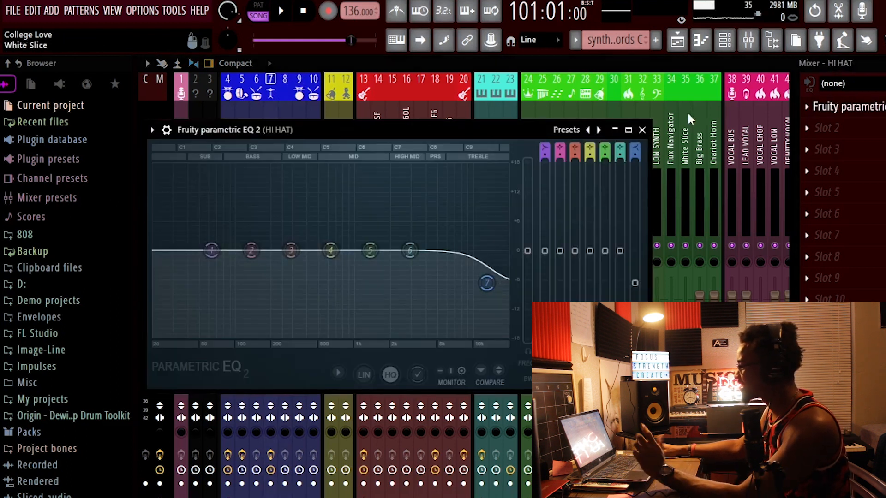
pyautogui.click(642, 129)
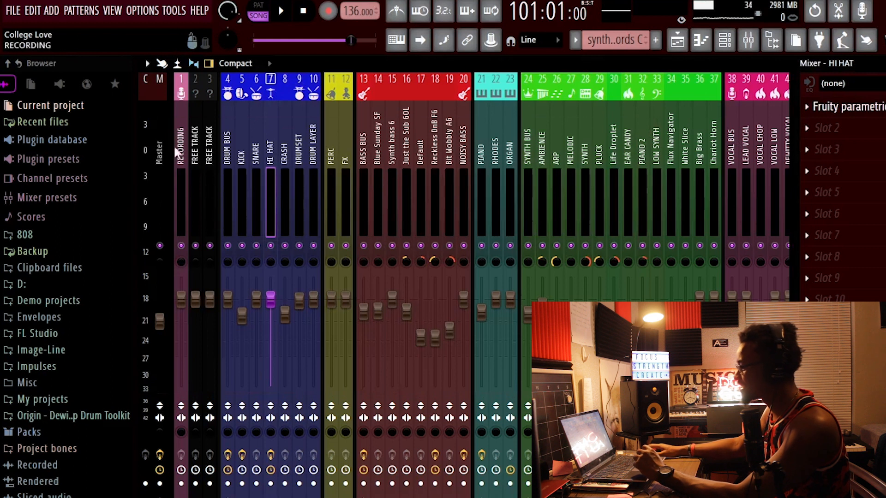
# Check the effect slots of the CRASH, DRUM LAYER, PERC, Blue Sunday SF and BASS BUS mixer channels.
pyautogui.click(285, 175)
pyautogui.click(312, 170)
pyautogui.click(332, 169)
pyautogui.click(377, 167)
pyautogui.click(363, 166)
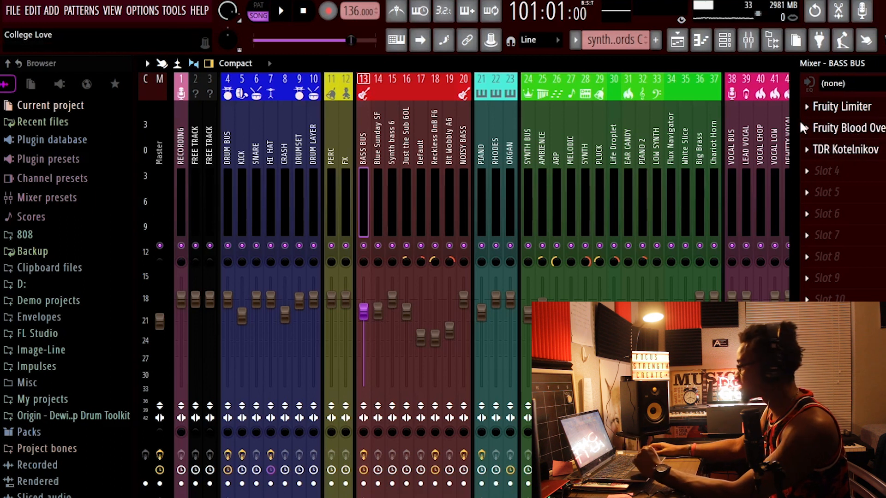
# Check the effect slots of the RHODES, NOISY BASS, ARP, AMBIENCE, Big Brass, VOCAL CHOP and VOCAL BUS mixer channels.
pyautogui.click(498, 156)
pyautogui.click(463, 159)
pyautogui.click(554, 161)
pyautogui.click(541, 160)
pyautogui.click(556, 166)
pyautogui.click(701, 162)
pyautogui.click(761, 169)
pyautogui.click(728, 164)
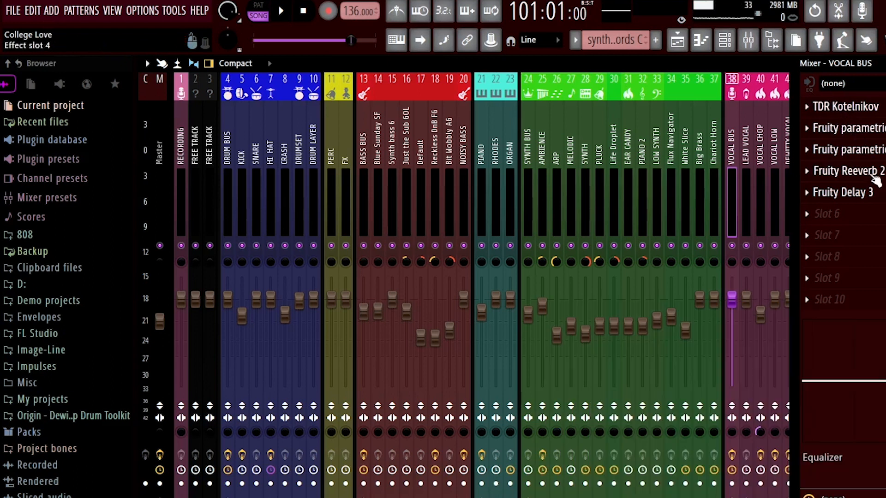
# Look through the effect chains of further vocal and neighbouring mixer channels, and return to the playlist.
pyautogui.click(749, 179)
pyautogui.scroll(-2, 749, 179)
pyautogui.click(710, 176)
pyautogui.click(780, 173)
pyautogui.click(706, 182)
pyautogui.click(749, 167)
pyautogui.click(677, 42)
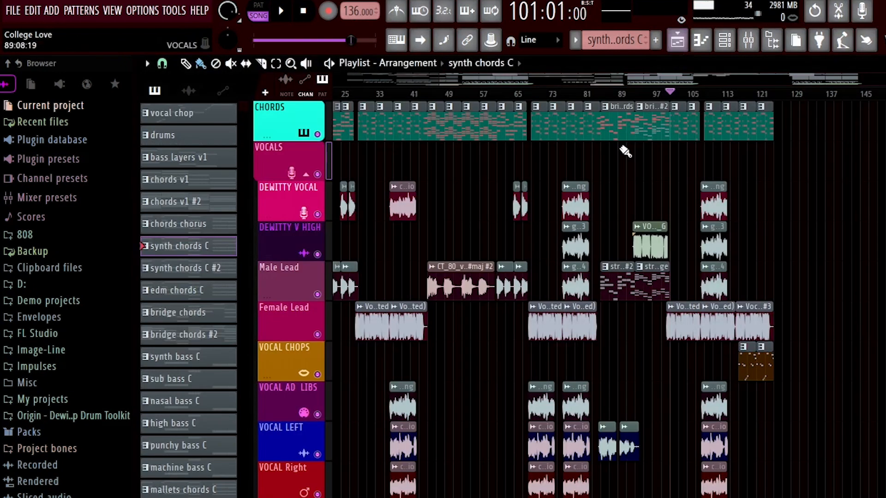